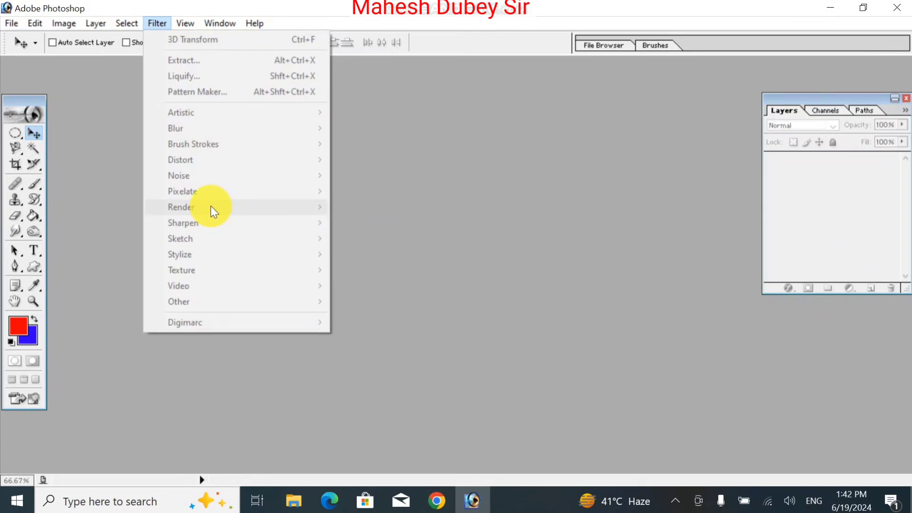
- Open the image file d from the Desktop folder and maximize its document window
click(524, 197)
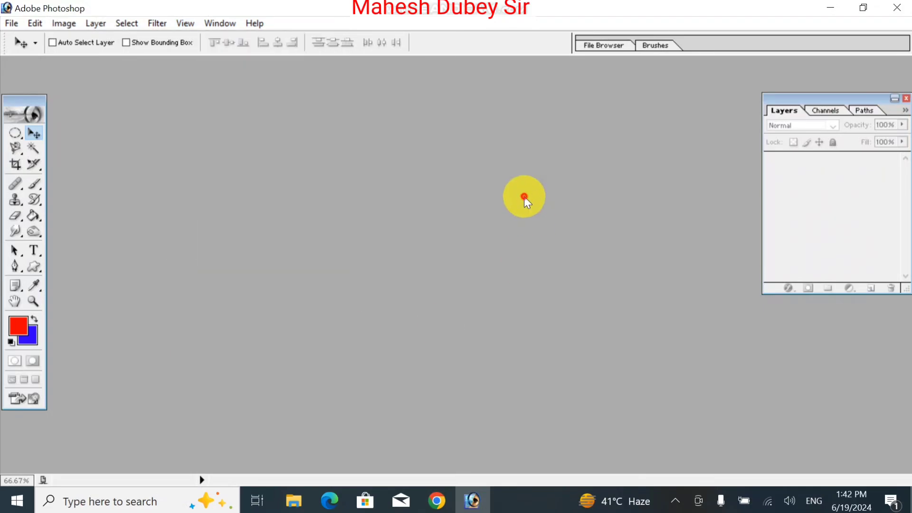
click(12, 23)
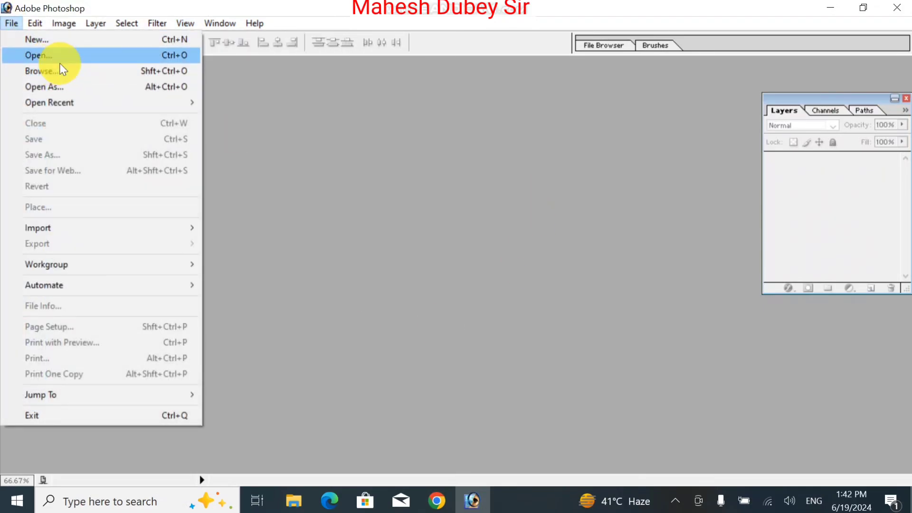
click(58, 61)
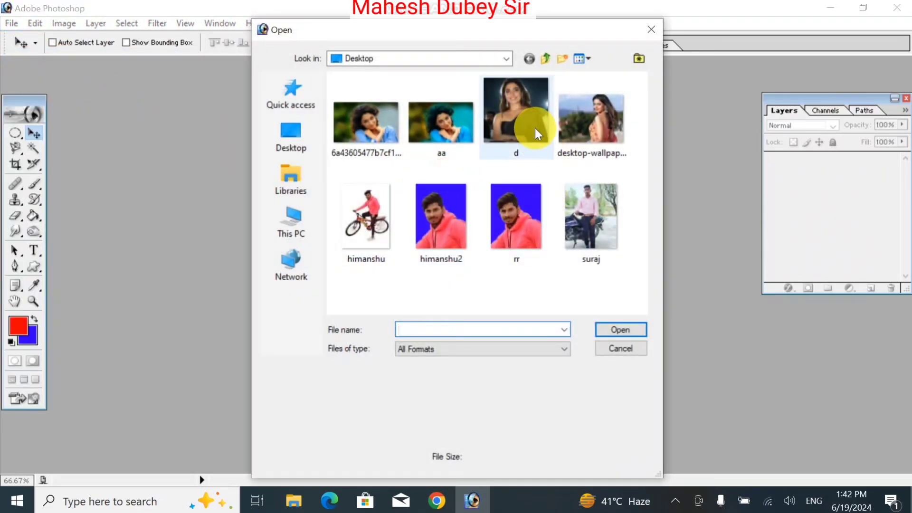
click(536, 129)
click(637, 328)
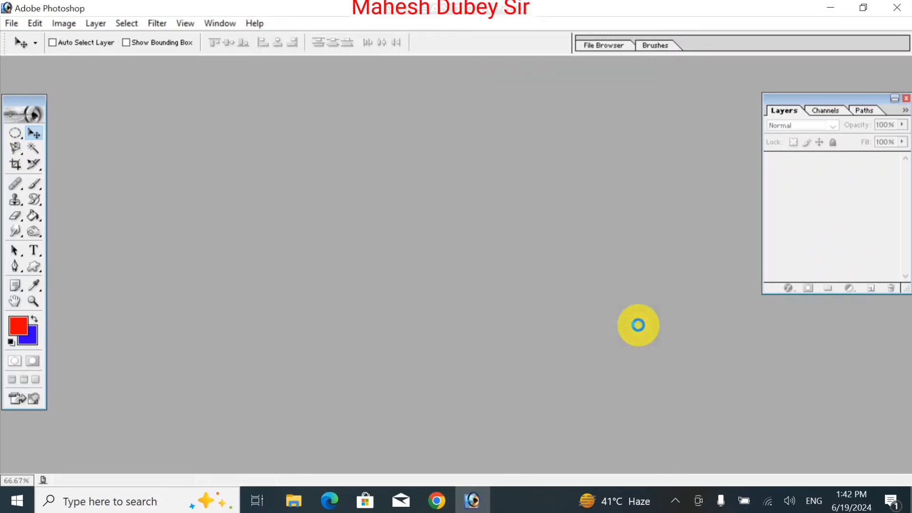
drag(210, 72, 432, 90)
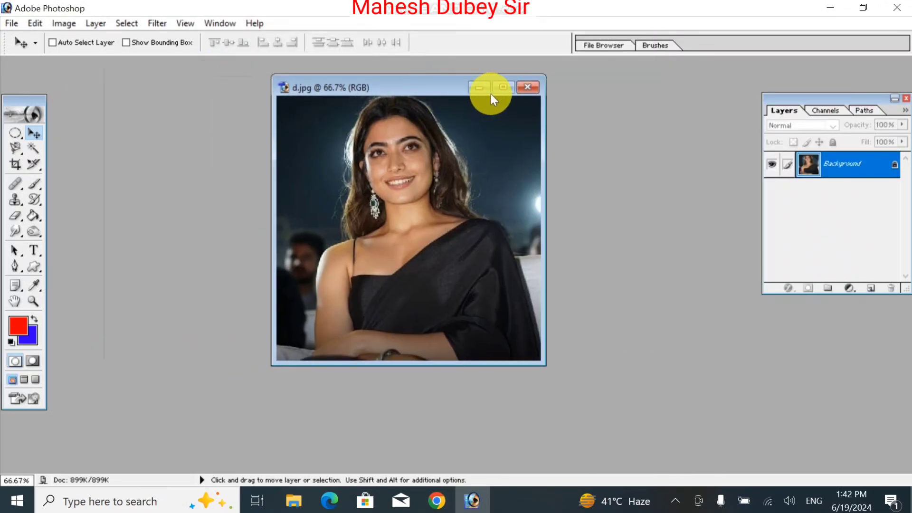
click(502, 87)
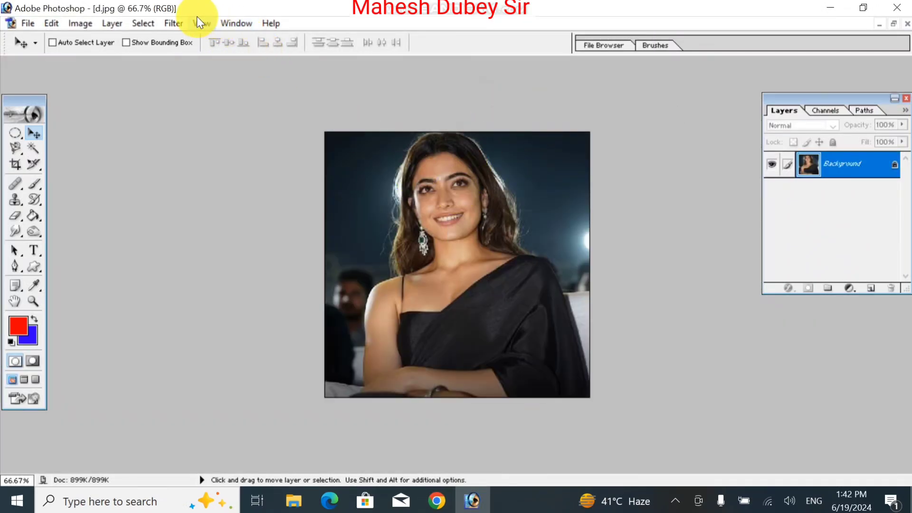
- Apply the 3D Transform render filter to the photo with a cylinder drawn over the woman's bare arm and shoulder
click(177, 22)
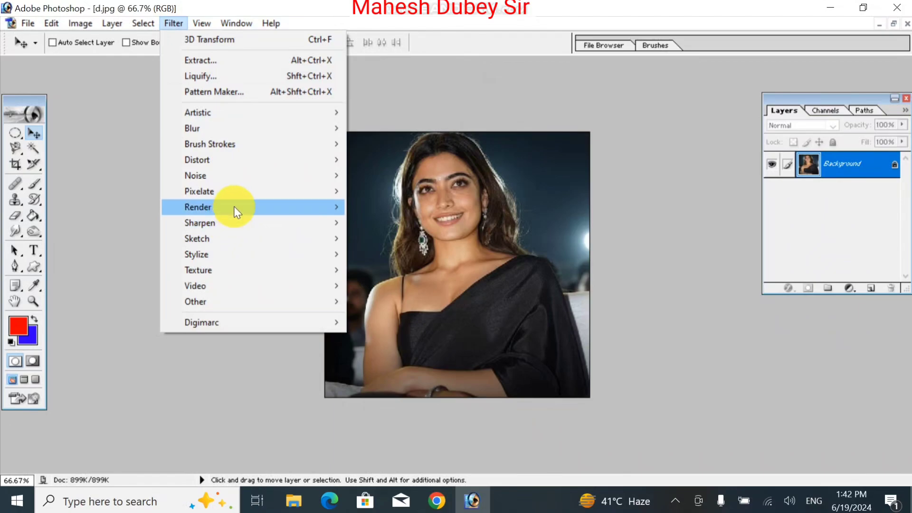
mouse_move(233, 205)
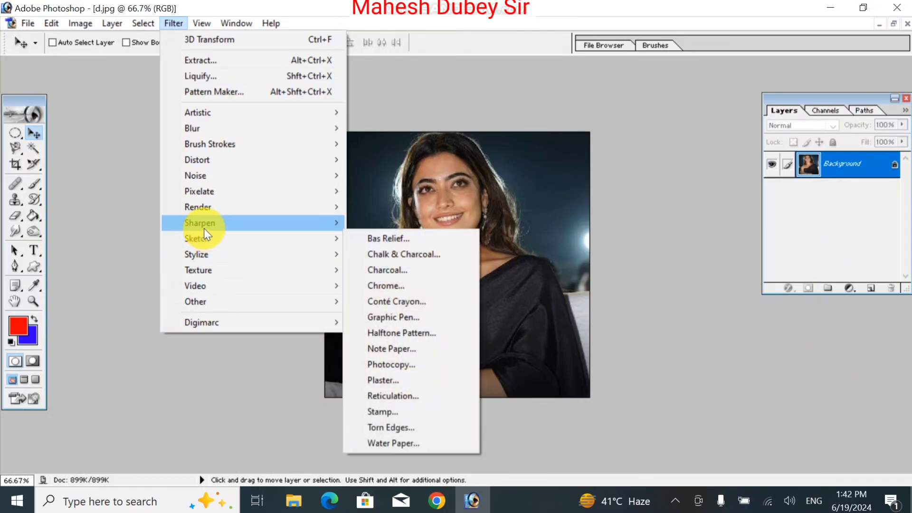
mouse_move(207, 219)
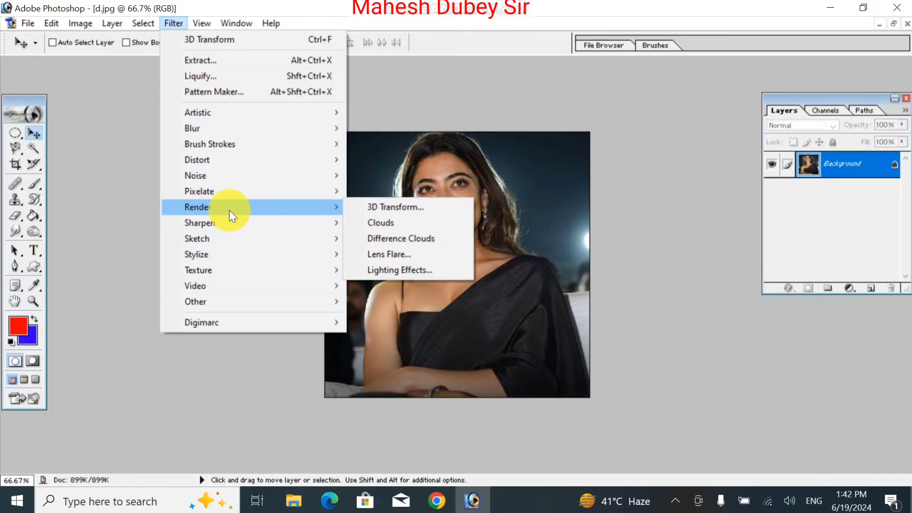
click(400, 210)
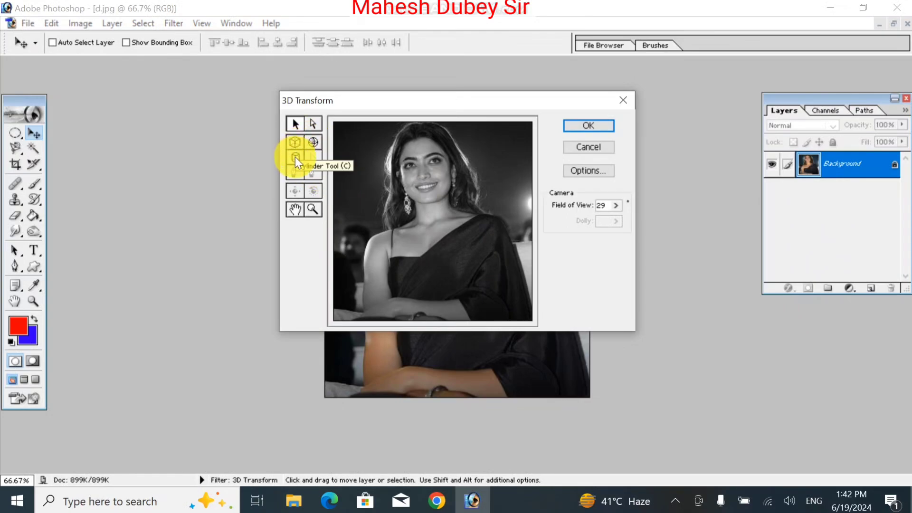
click(295, 157)
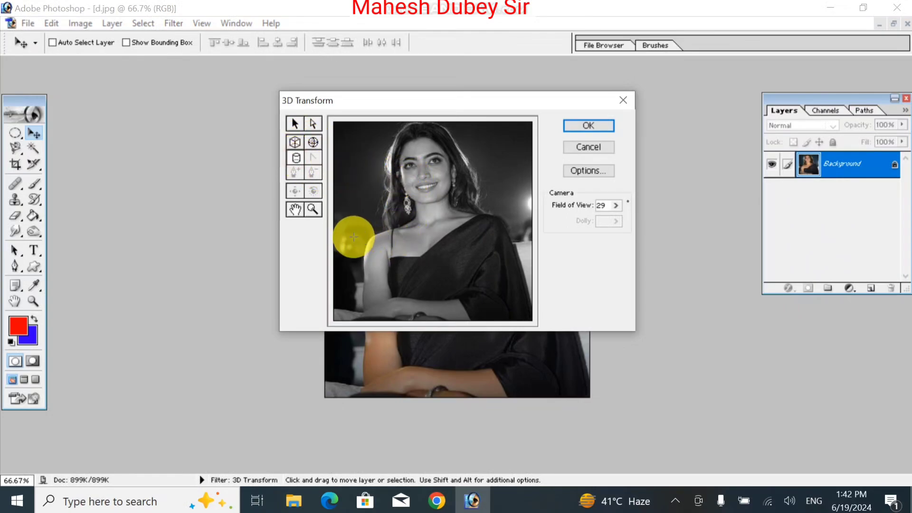
drag(354, 227, 368, 253)
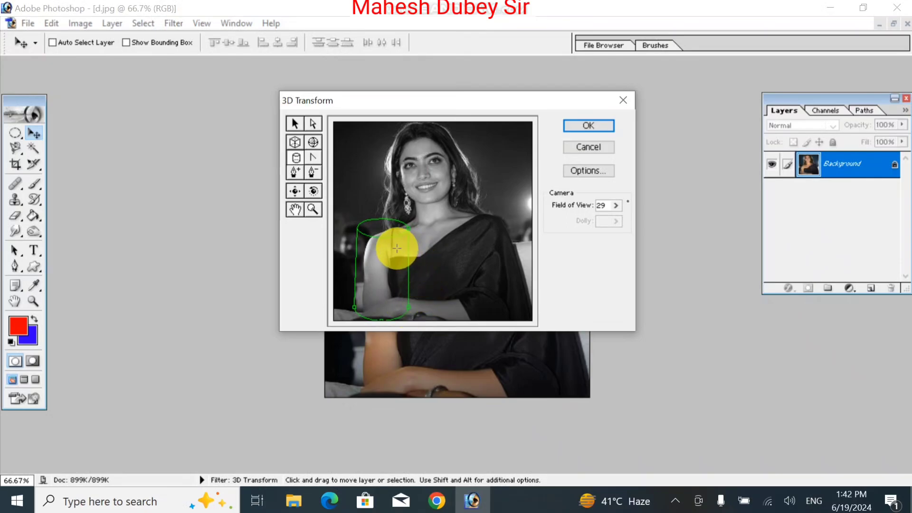
click(594, 126)
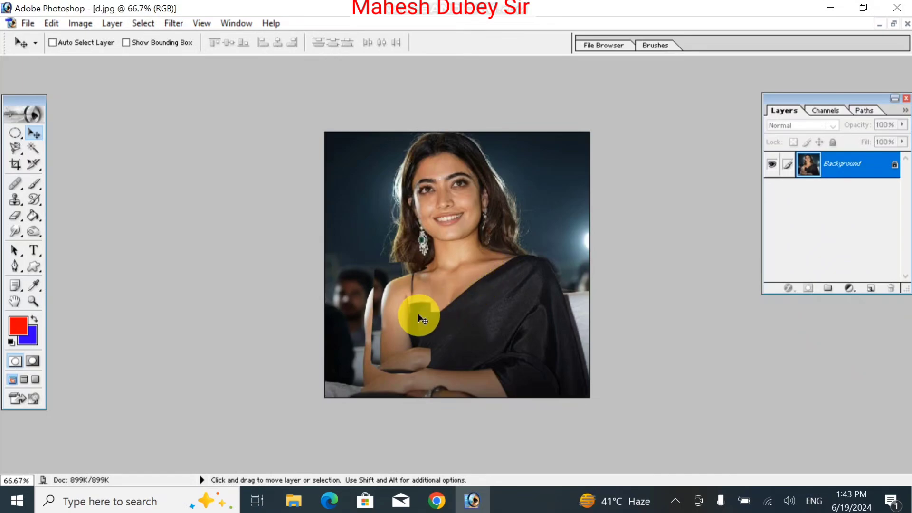
- Try to move the Background layer with the Move tool, and undo the cylinder 3D transform
click(425, 321)
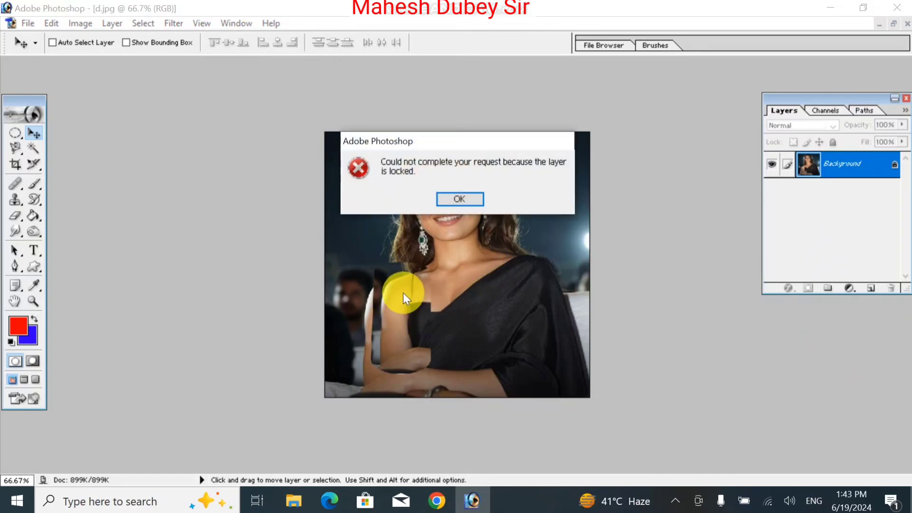
click(459, 200)
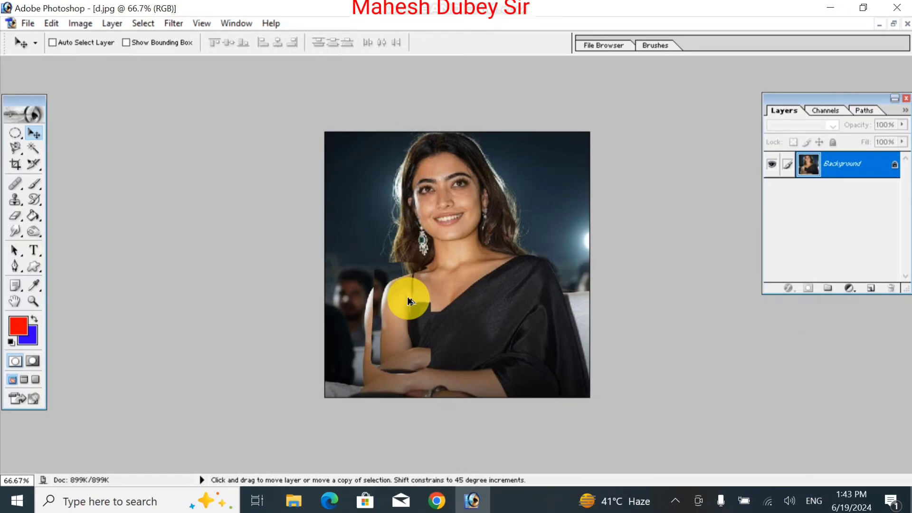
key(ctrl+alt+z)
- Apply the 3D Transform filter with a small sphere drawn over the woman's lower bare arm, and try to move the Background layer
key(ctrl+plus)
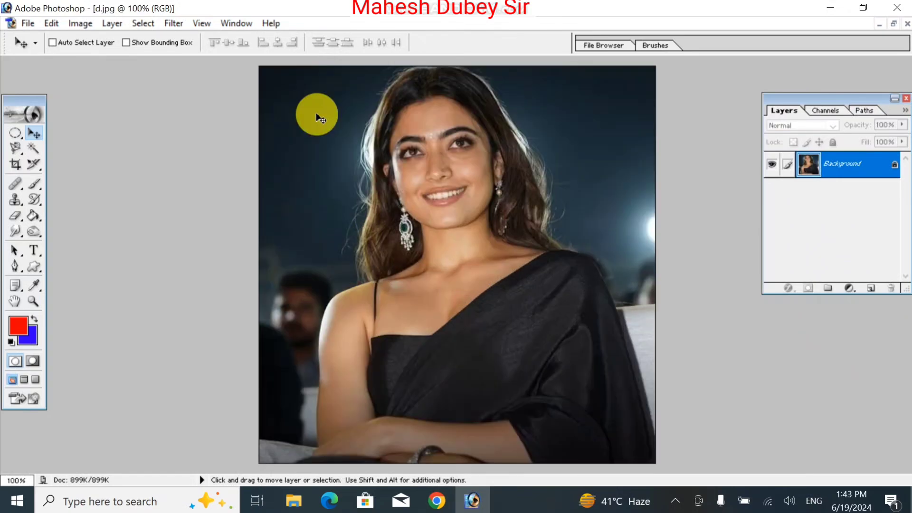
click(173, 24)
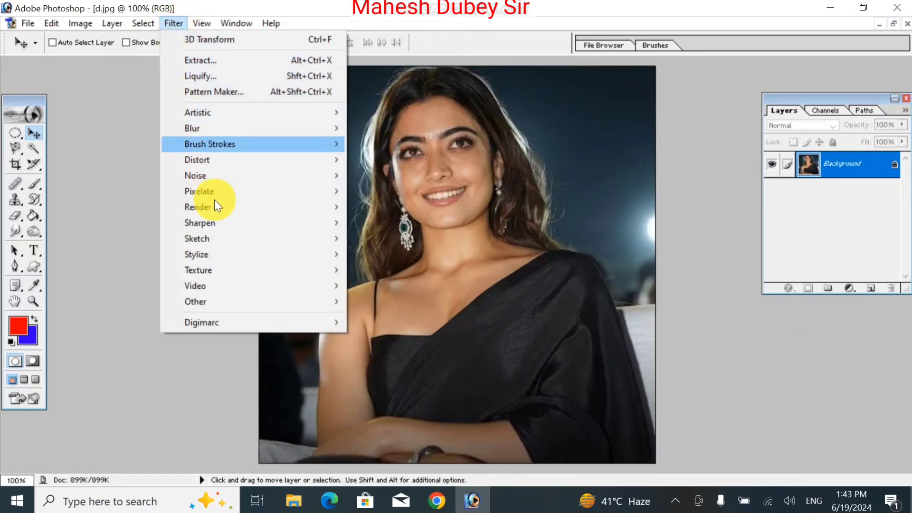
mouse_move(222, 209)
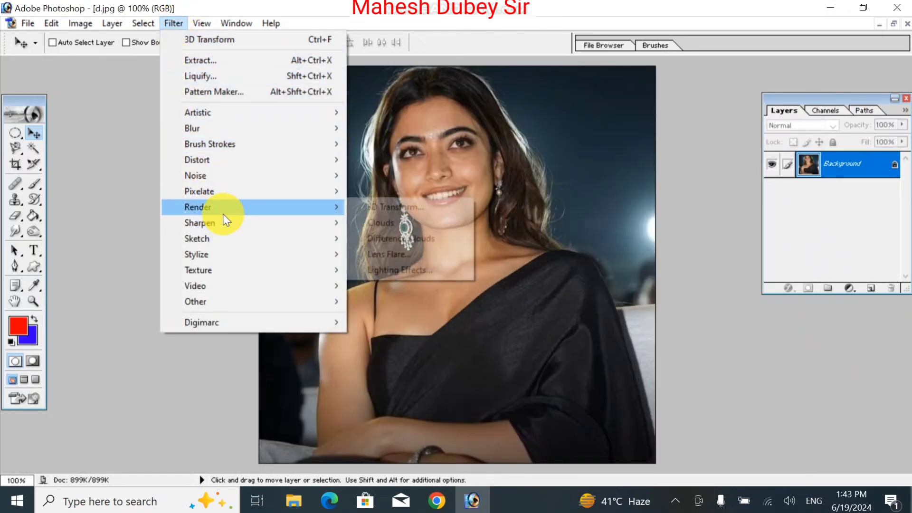
click(397, 207)
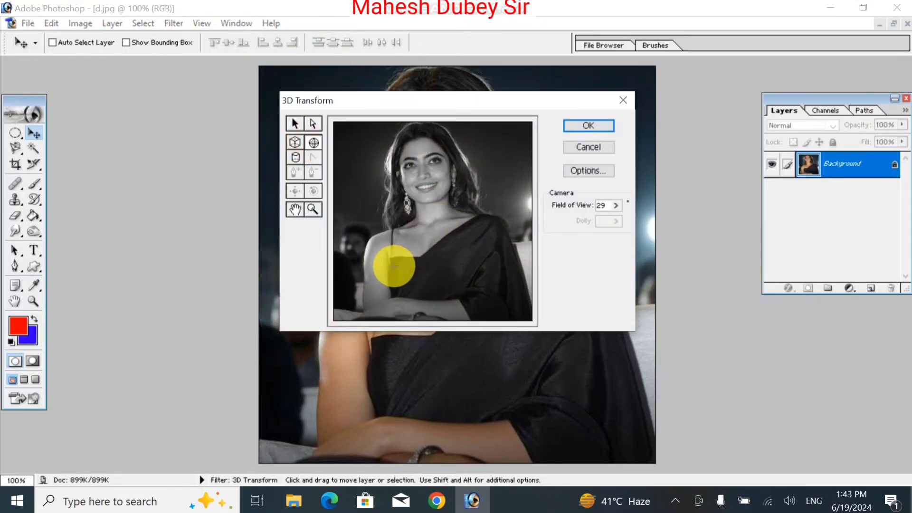
drag(362, 245, 404, 351)
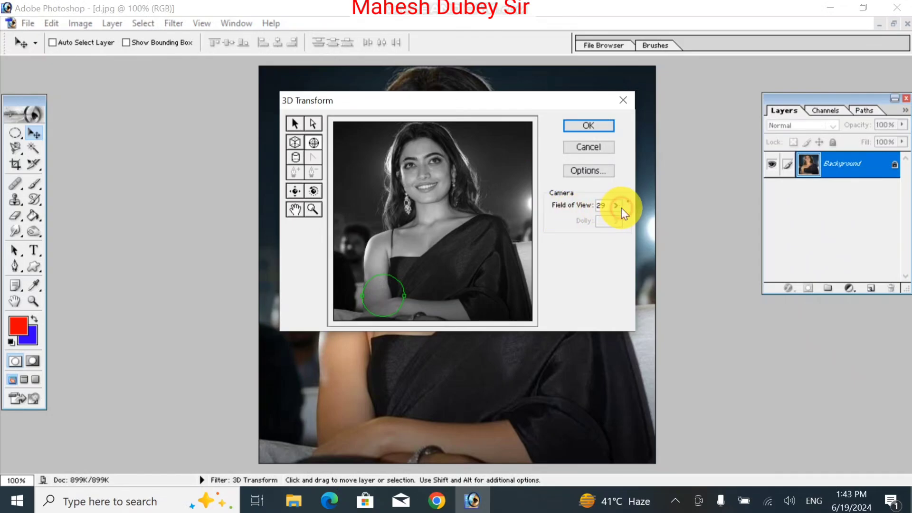
click(596, 123)
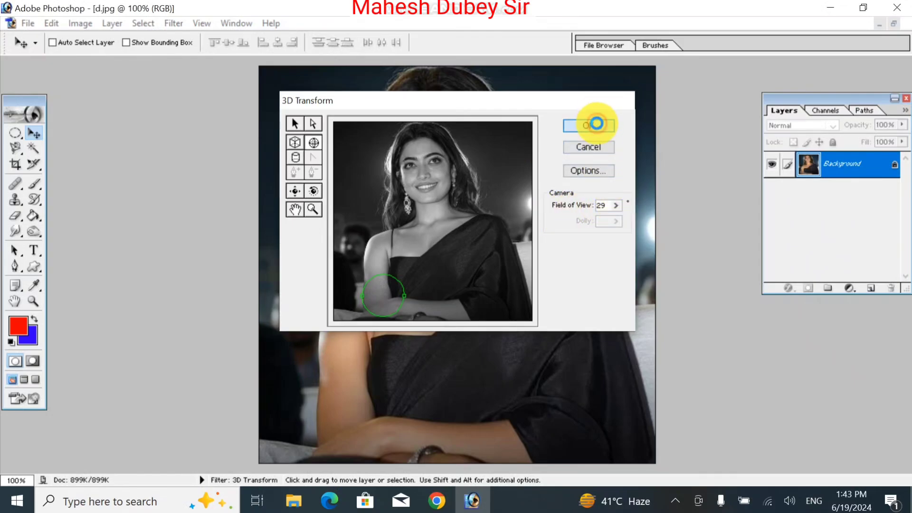
click(364, 368)
click(441, 197)
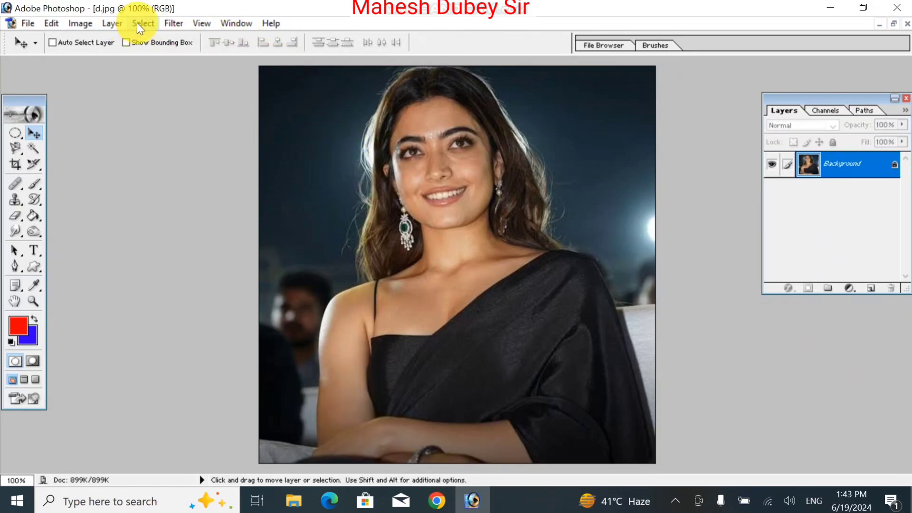
- Duplicate the Background layer as "Background copy" within d.jpg
click(124, 24)
click(135, 58)
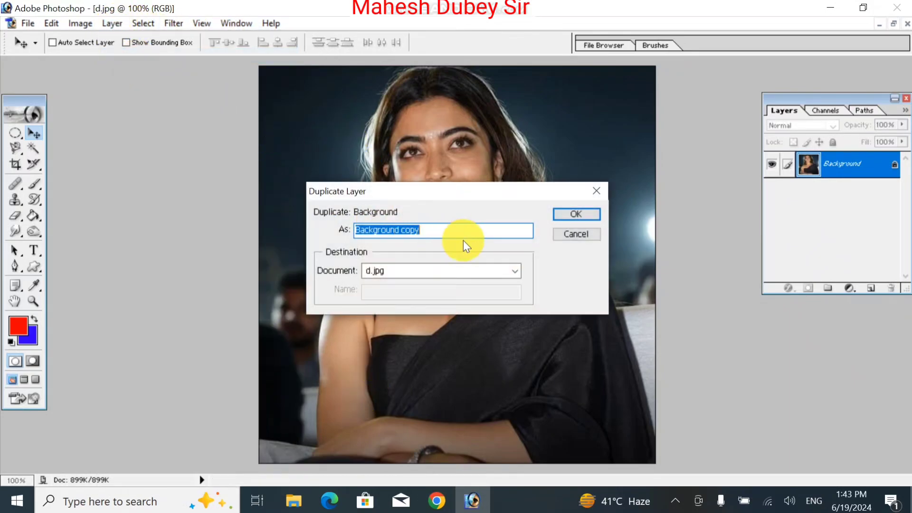
click(587, 210)
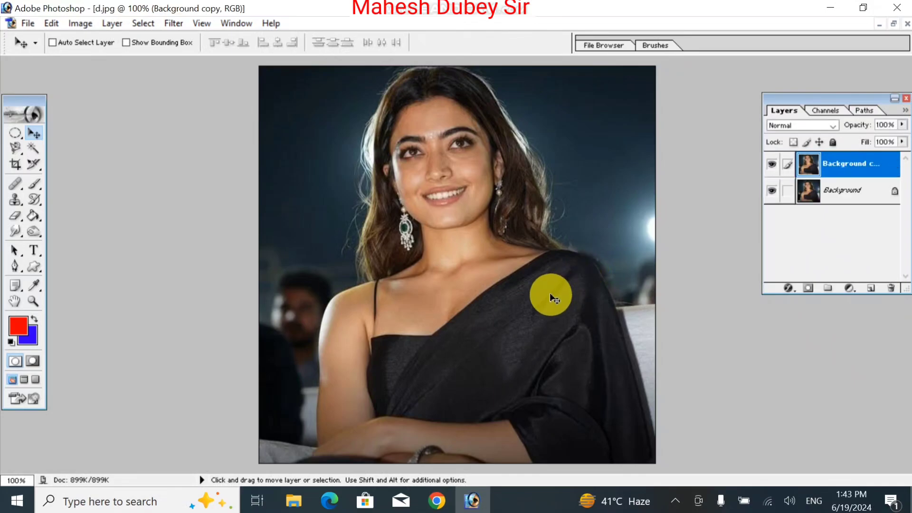
- Apply the 3D Transform filter to Background copy with a tall, narrow box drawn over the woman's bare arm
click(171, 27)
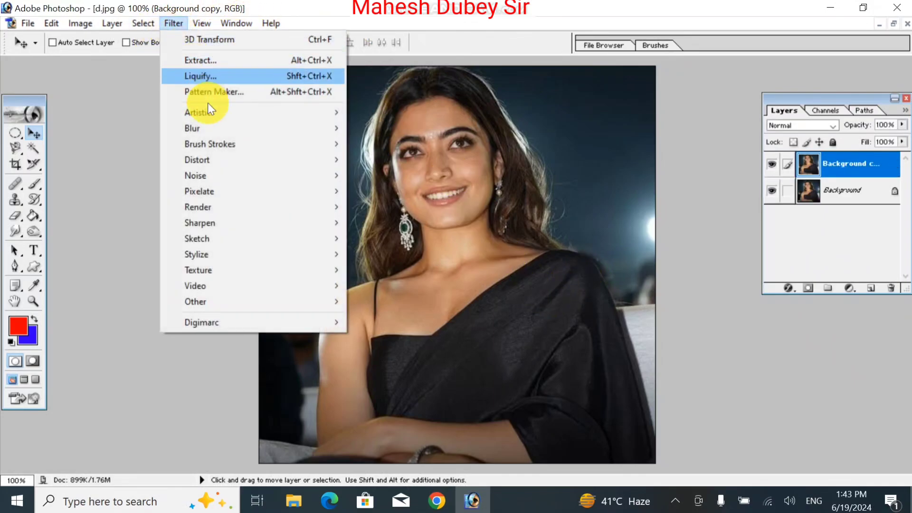
mouse_move(240, 209)
click(364, 208)
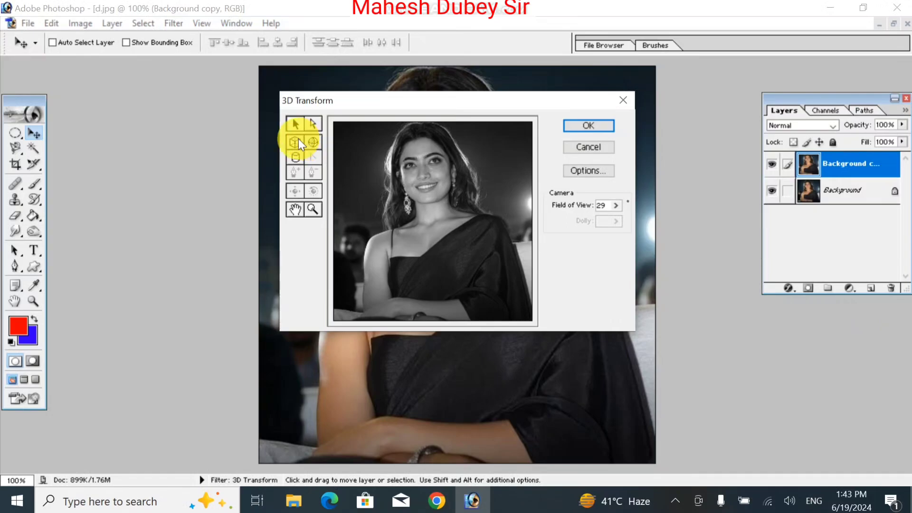
click(295, 141)
drag(361, 252, 403, 319)
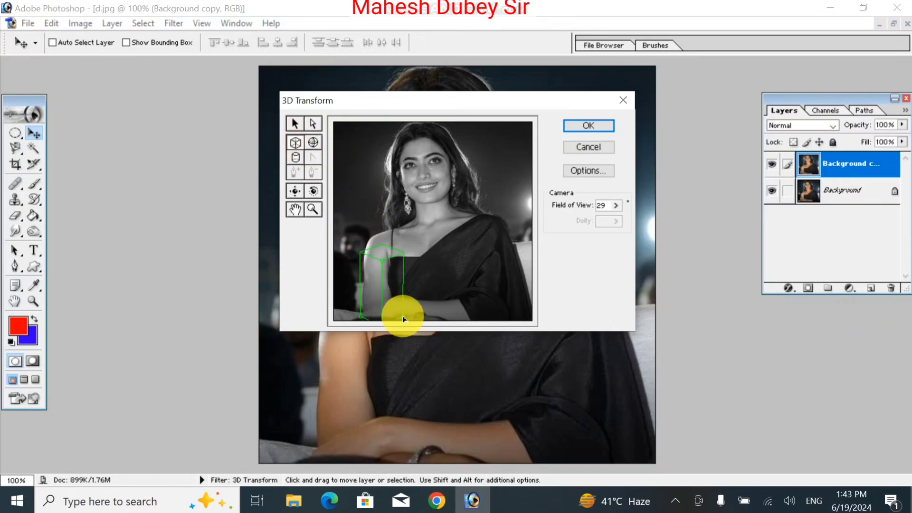
click(596, 125)
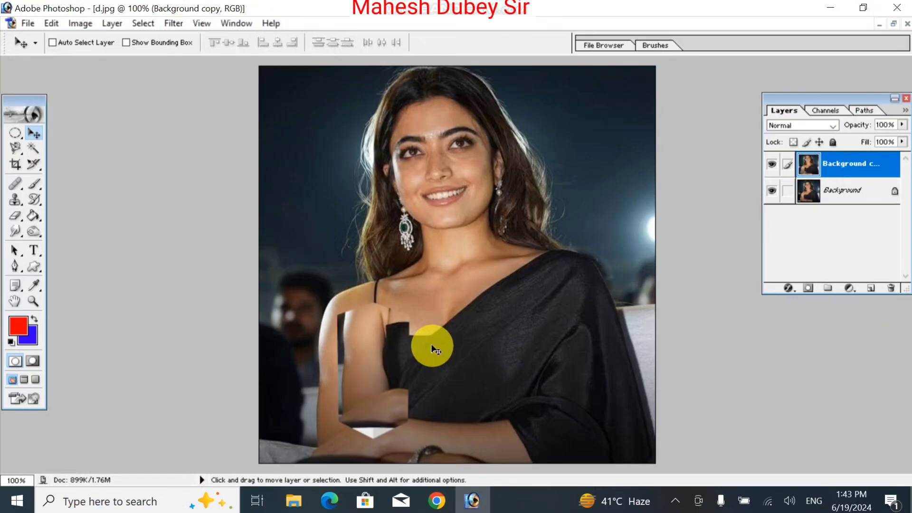
- Move the Background copy layer up and right to about X 345 px, Y 233 px, and delete that layer
drag(388, 349, 435, 321)
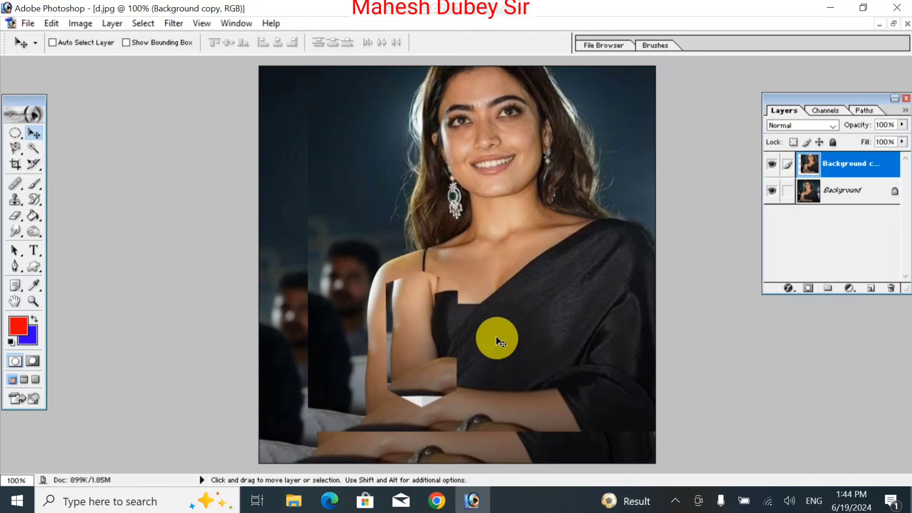
key(ctrl+t)
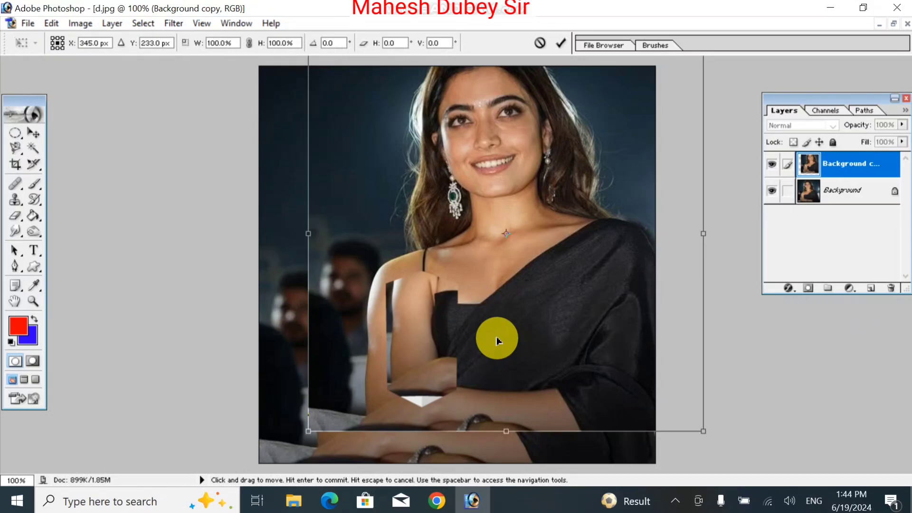
key(Return)
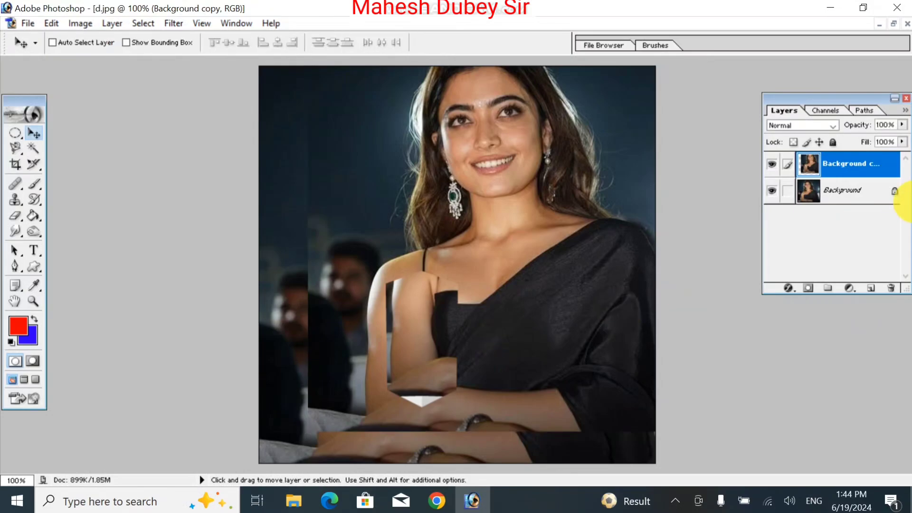
drag(863, 163, 890, 289)
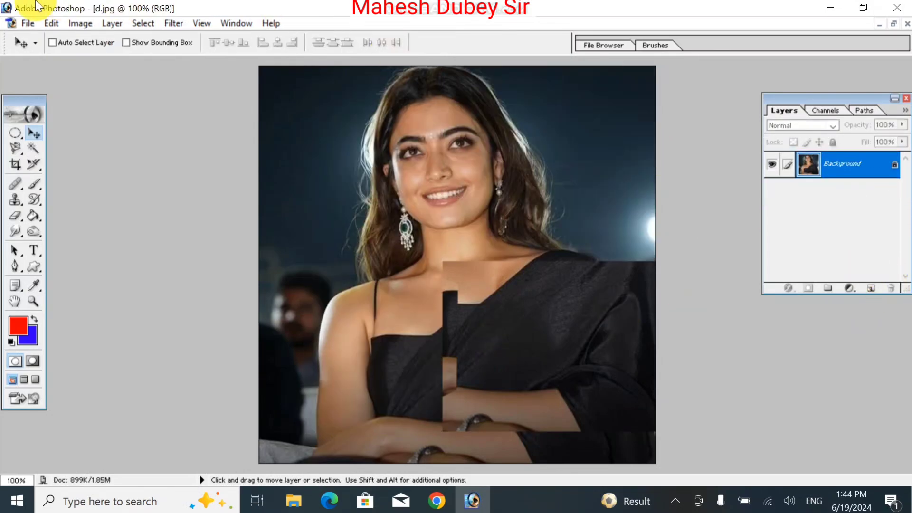
- Apply the Clouds render filter to the Background layer with the red foreground and blue background colors
click(174, 26)
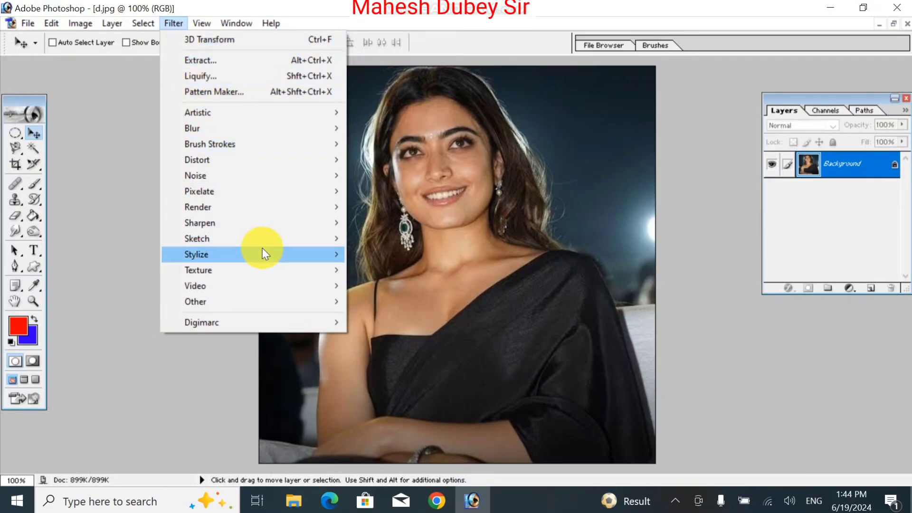
mouse_move(261, 206)
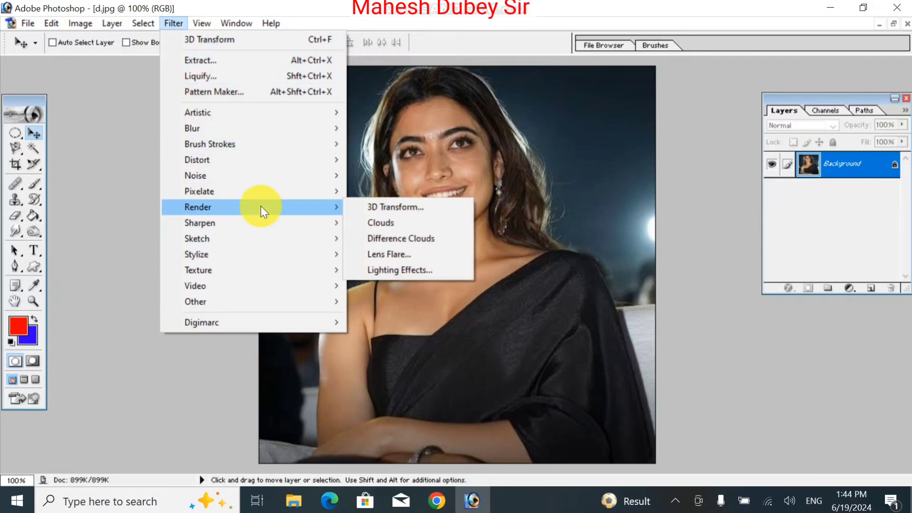
click(403, 220)
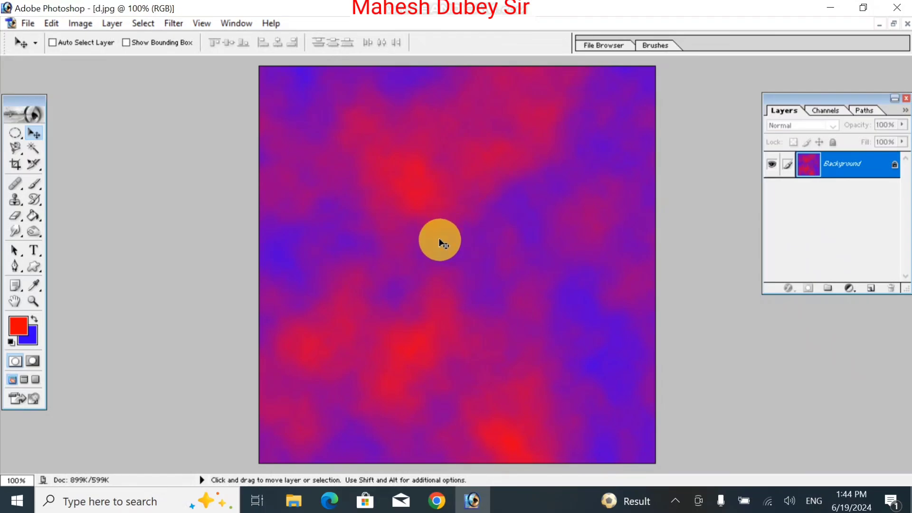
- Undo the Clouds filter on the Background layer and set the foreground color to white
key(ctrl+z)
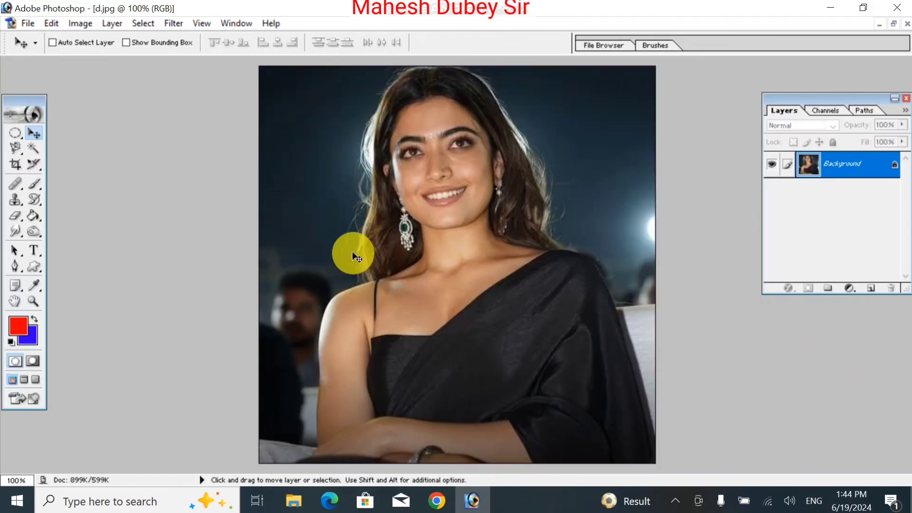
click(21, 326)
click(326, 167)
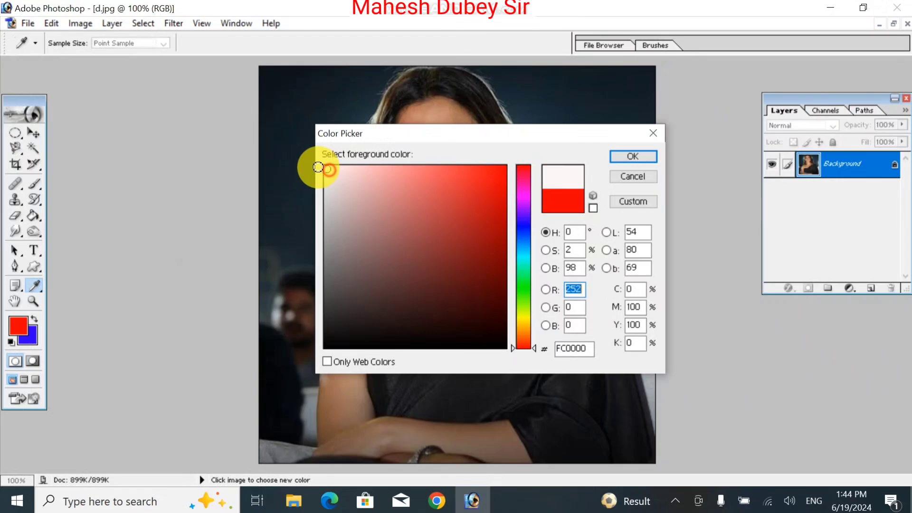
click(618, 158)
key(v)
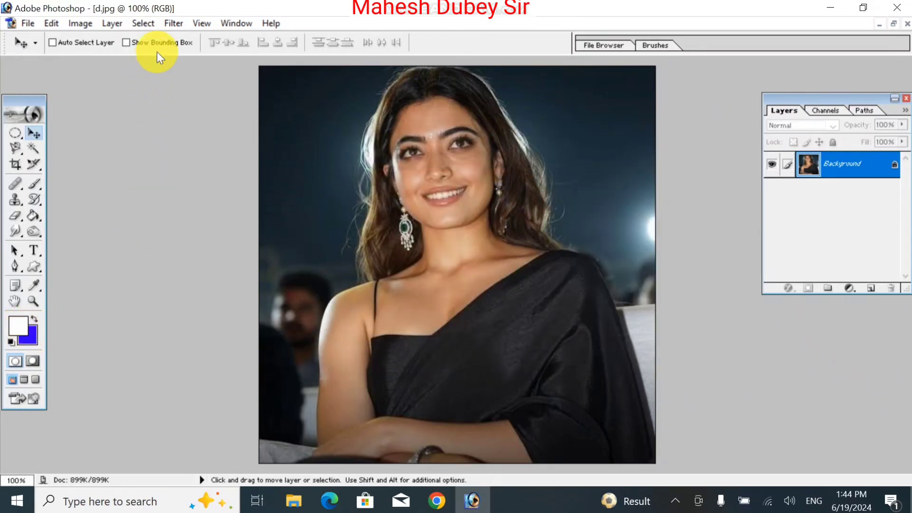
- Apply the Clouds filter to the Background layer with the white foreground and blue background colors, and undo it
click(171, 23)
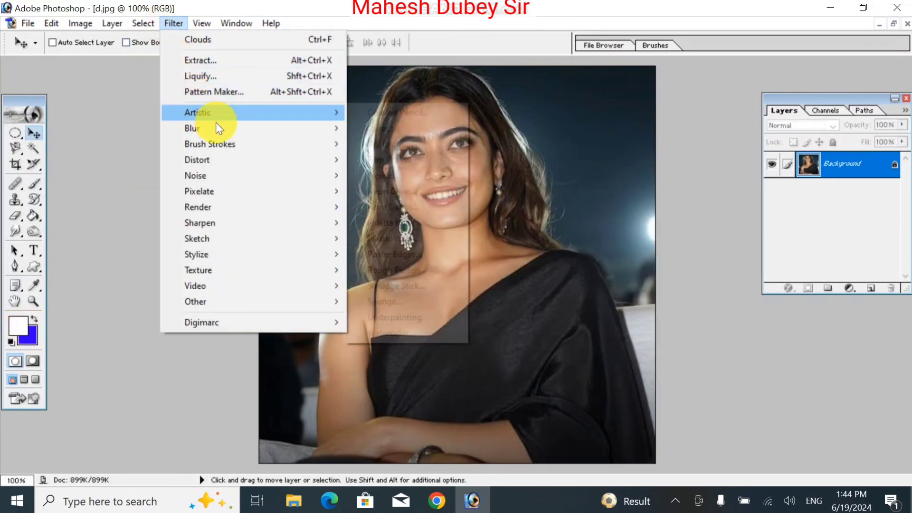
mouse_move(229, 209)
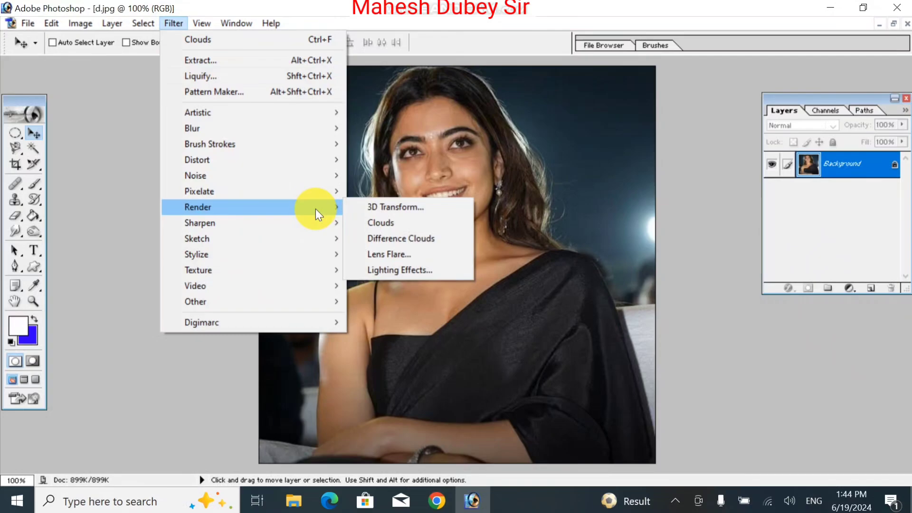
click(431, 222)
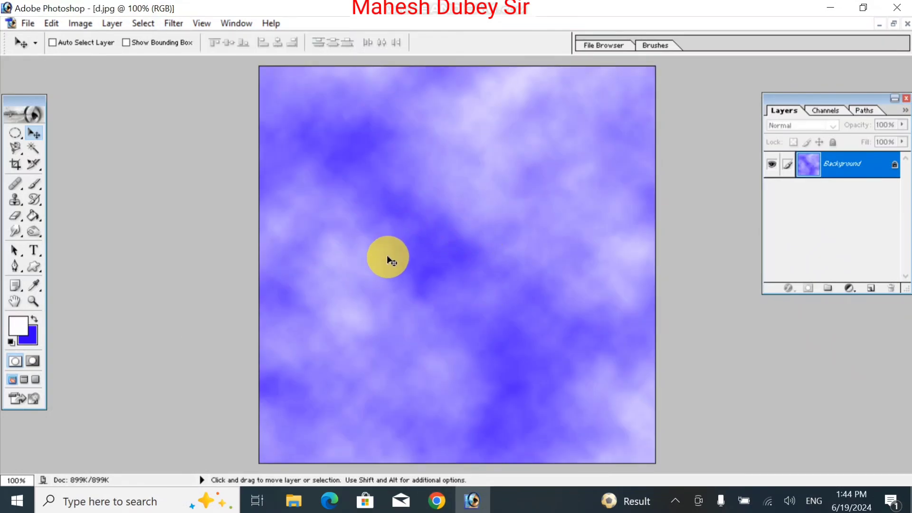
key(ctrl+z)
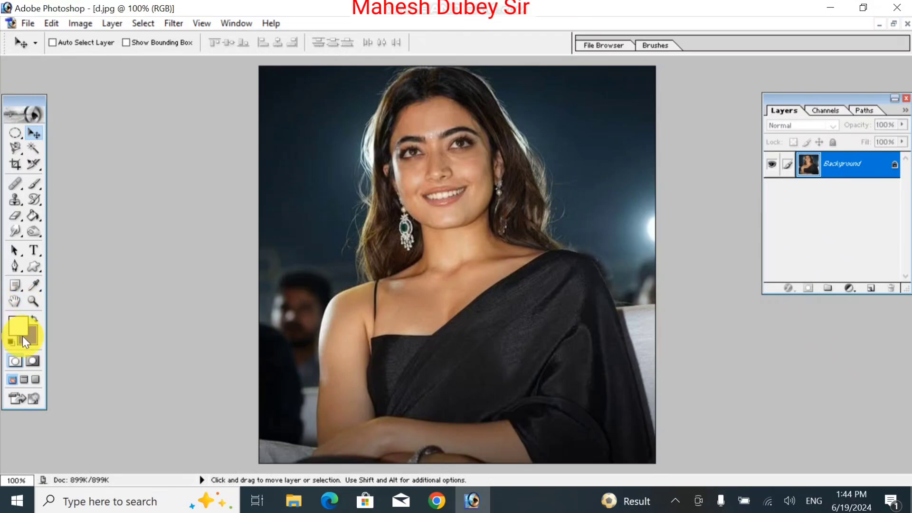
- Set the background color to yellow FFF600 and the foreground color to blue 2200F1
click(35, 340)
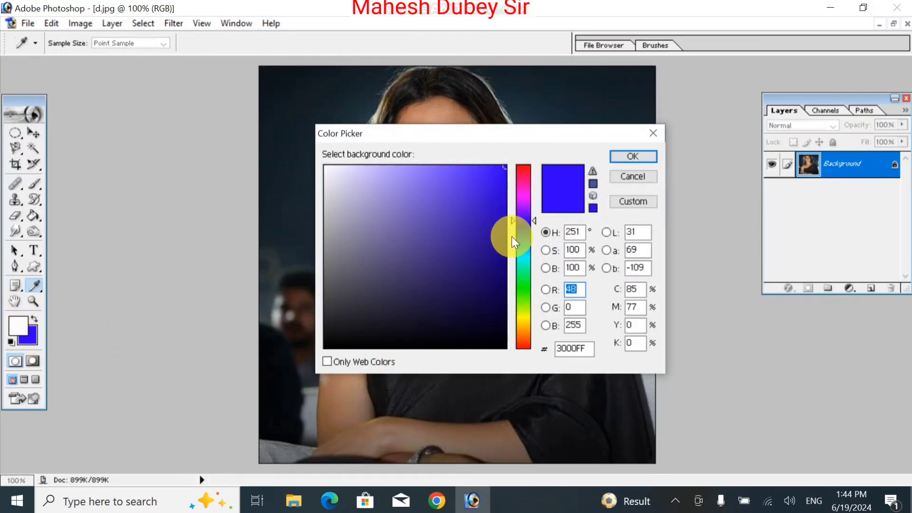
click(522, 319)
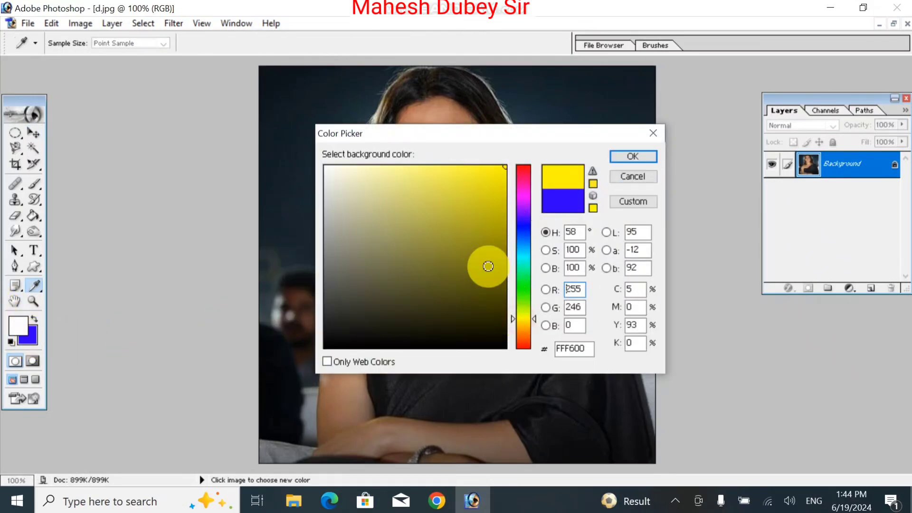
click(627, 157)
click(13, 319)
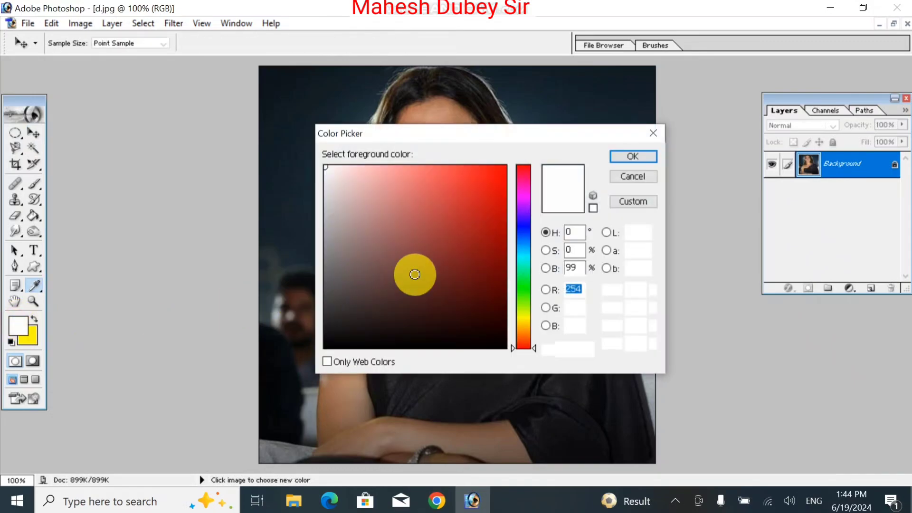
click(523, 221)
drag(497, 181, 569, 176)
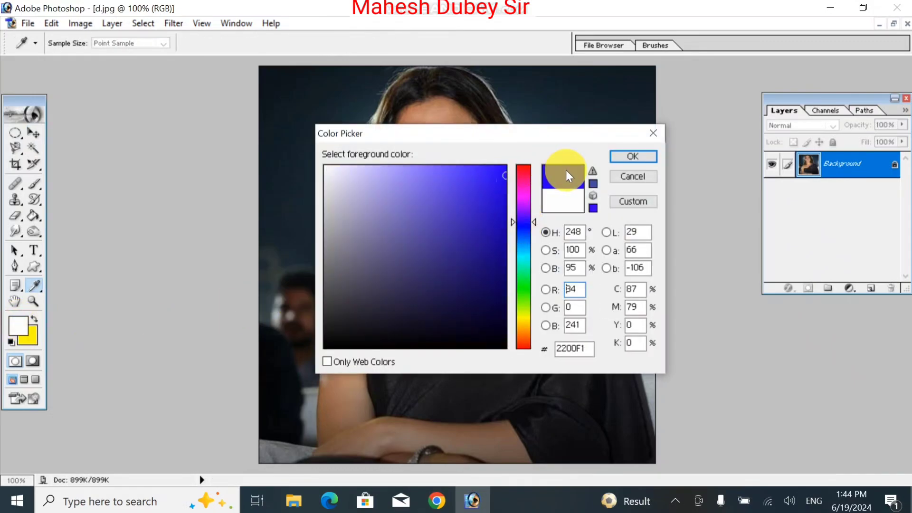
click(628, 155)
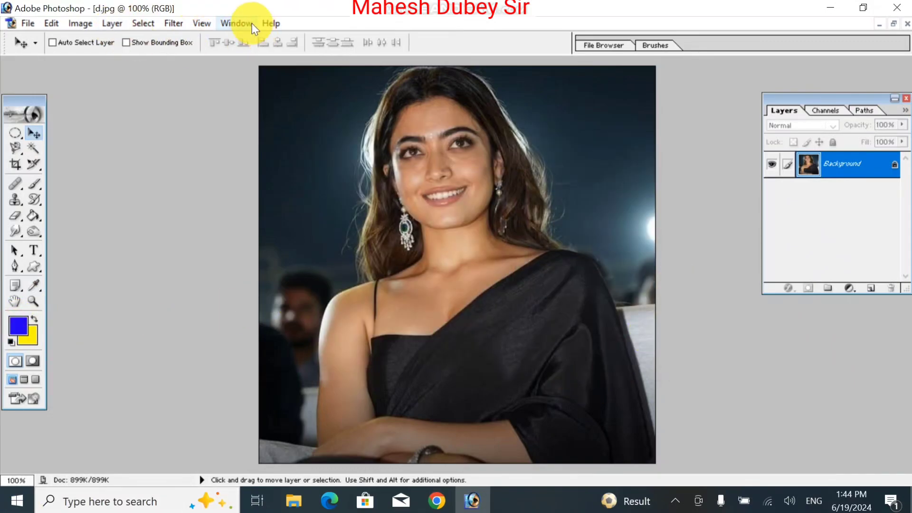
- Apply the Clouds filter twice to the Background layer with the blue and yellow colors, and undo both applications
click(175, 25)
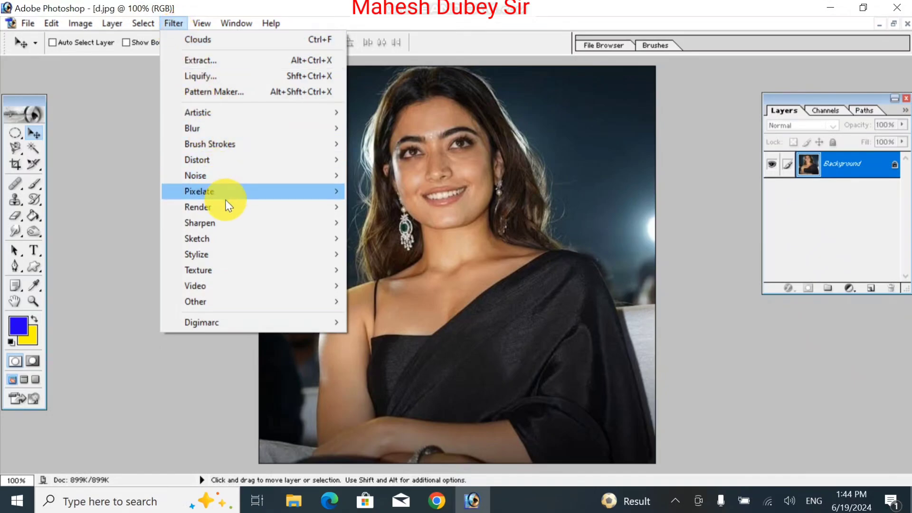
mouse_move(226, 203)
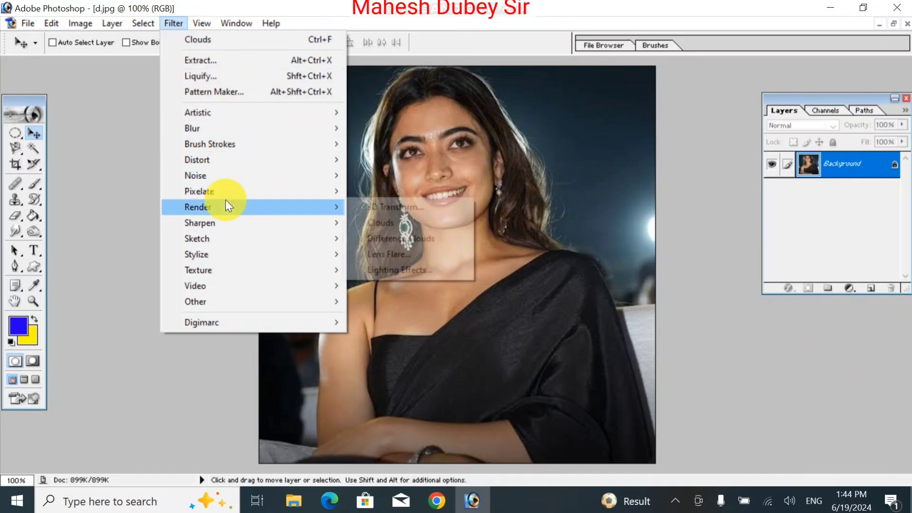
click(386, 221)
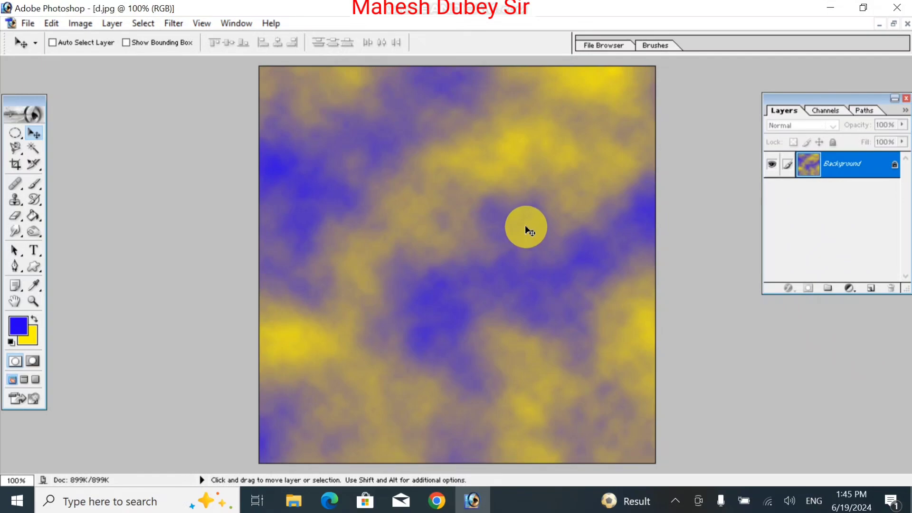
click(184, 24)
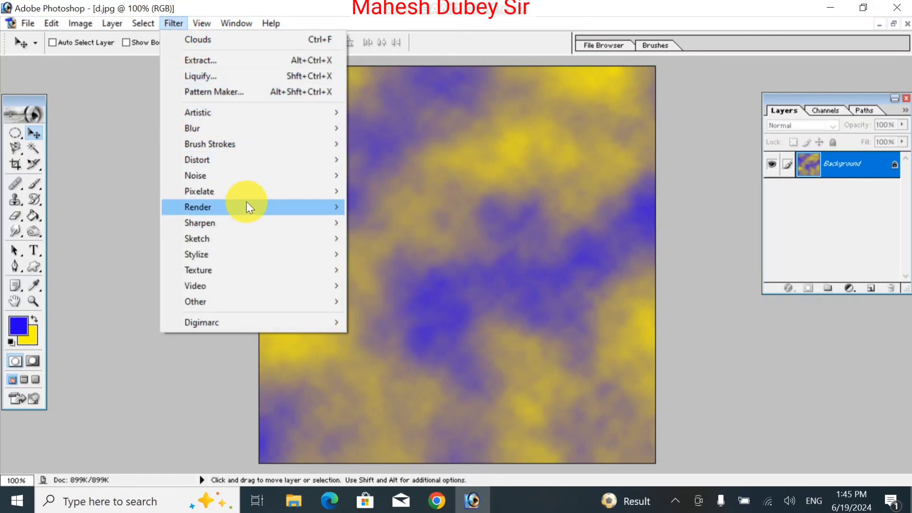
mouse_move(246, 204)
click(407, 221)
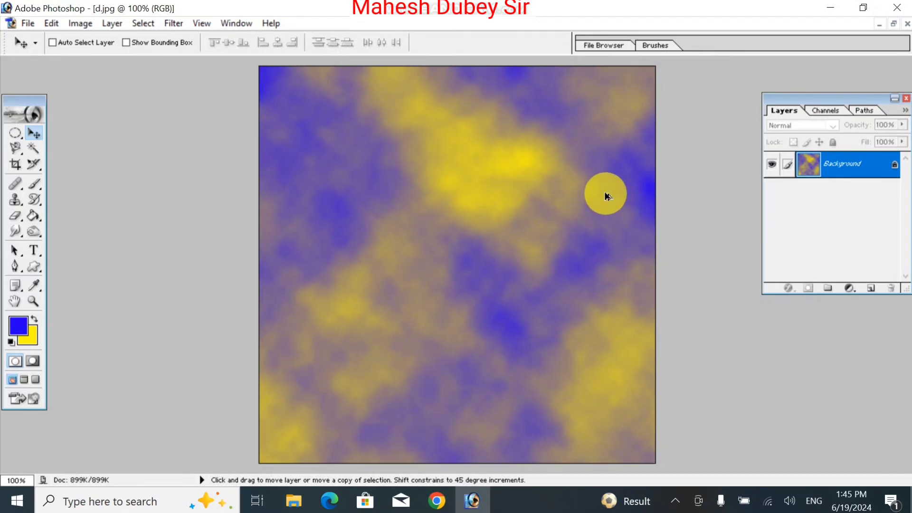
key(ctrl+alt+z)
key(ctrl+alt+z)
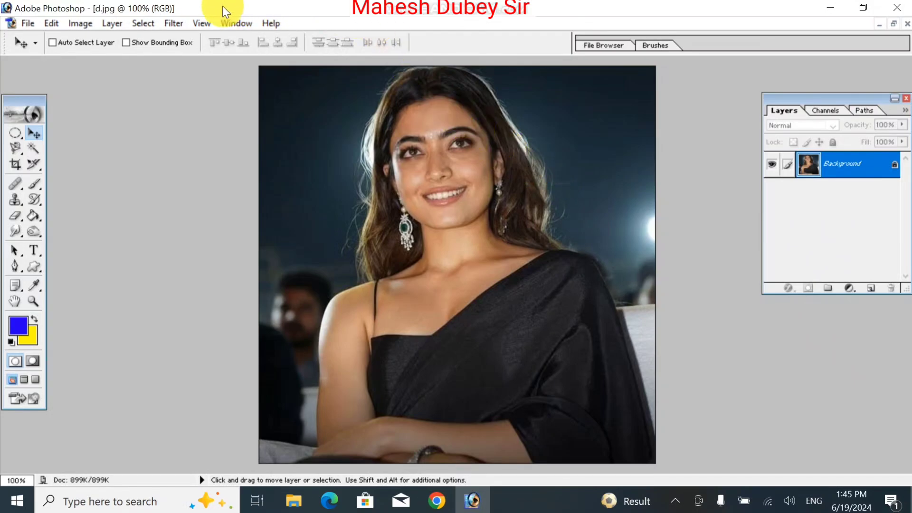
- Apply the Difference Clouds filter to the photo with the blue and yellow colors, and undo it
click(182, 25)
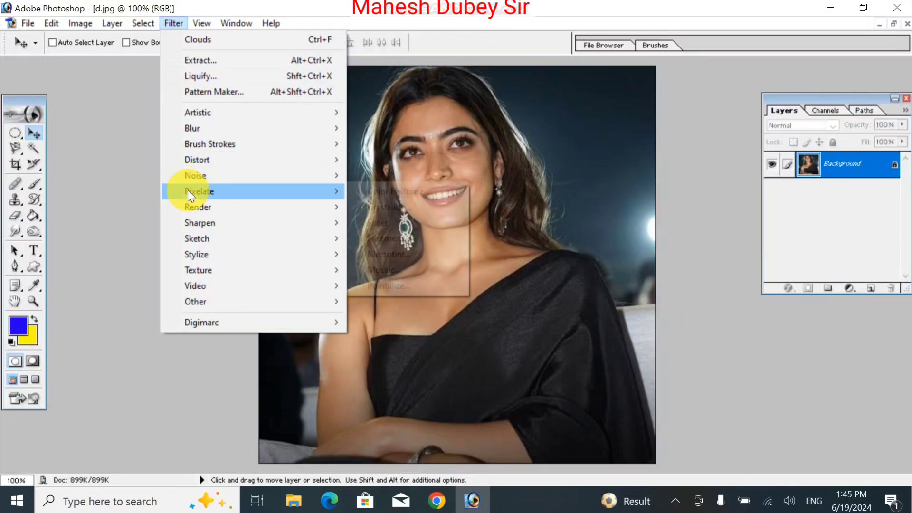
mouse_move(209, 202)
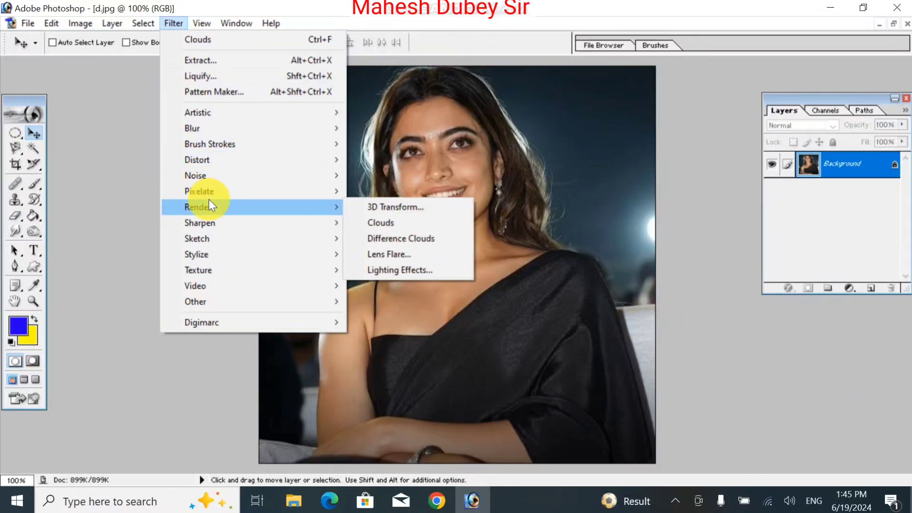
click(431, 241)
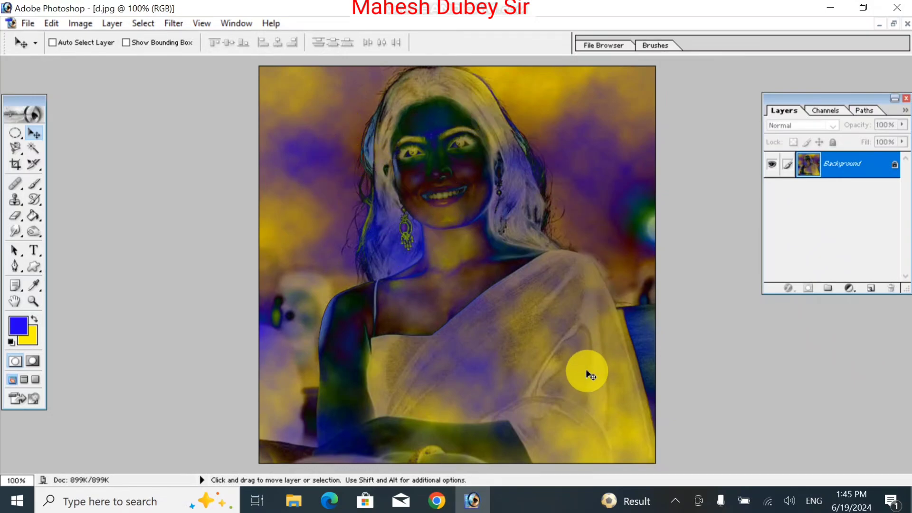
key(ctrl+i)
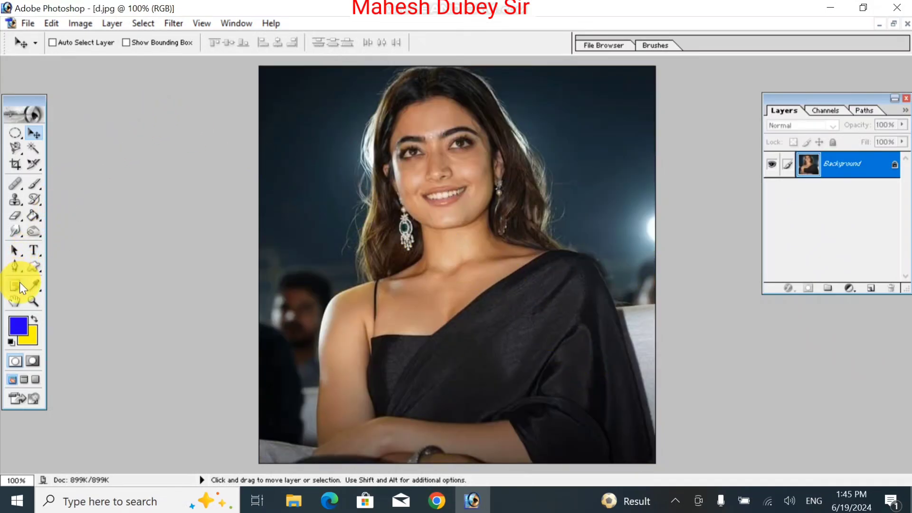
- Start a Pen tool path beside the woman's forearm and trace it up the bare arm and over the shoulder to her hair
click(17, 267)
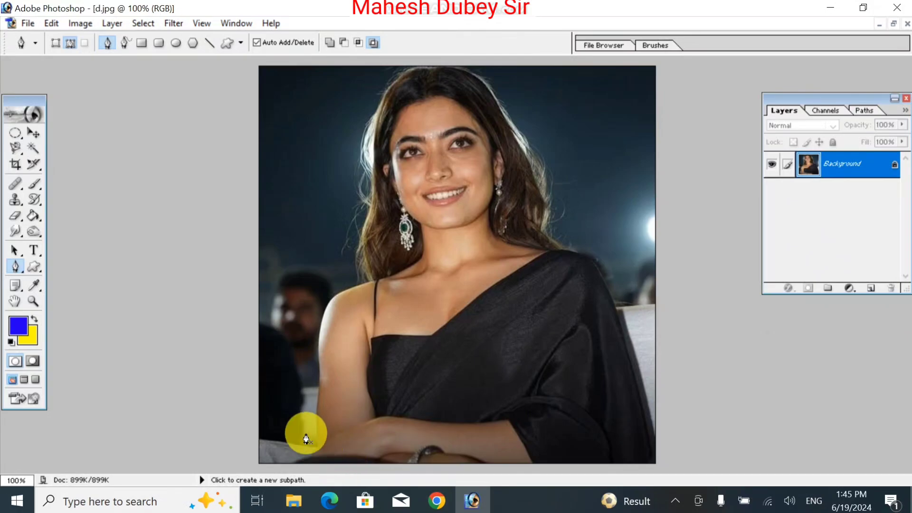
key(ctrl+plus)
drag(305, 473, 372, 337)
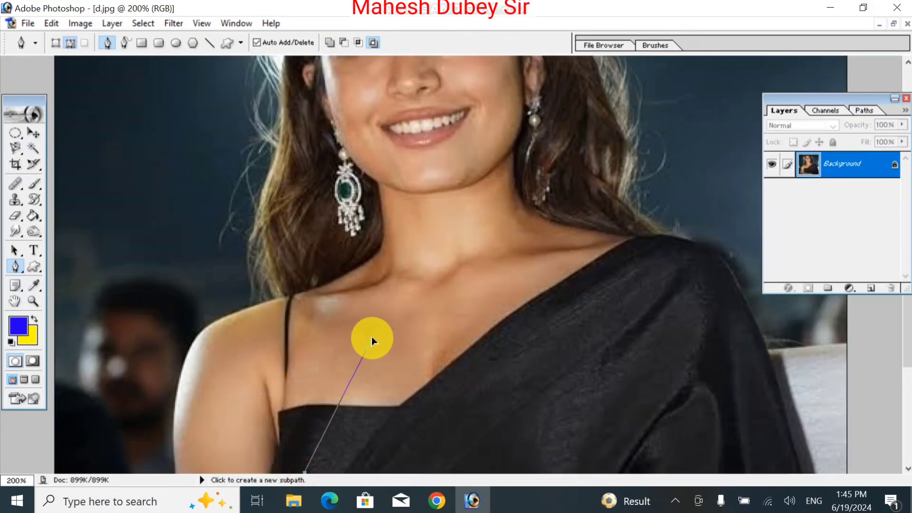
key(ctrl+alt+z)
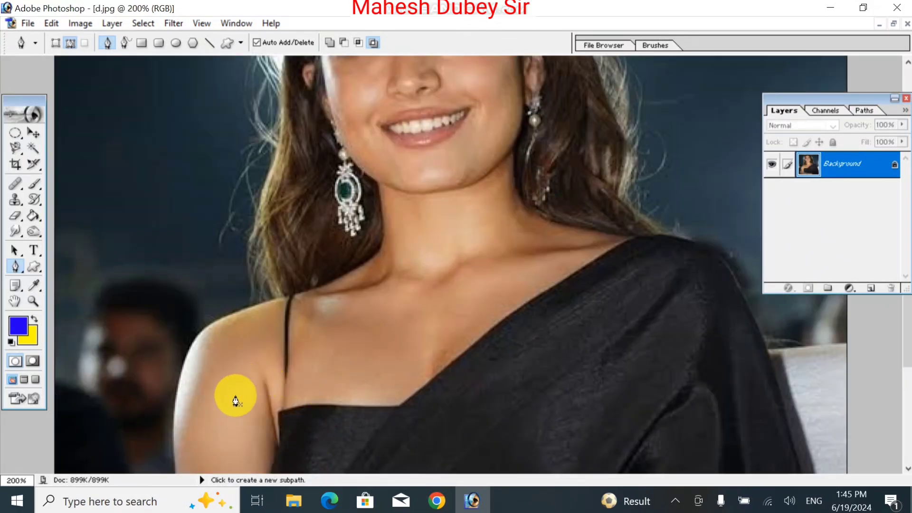
drag(211, 419, 180, 217)
click(169, 434)
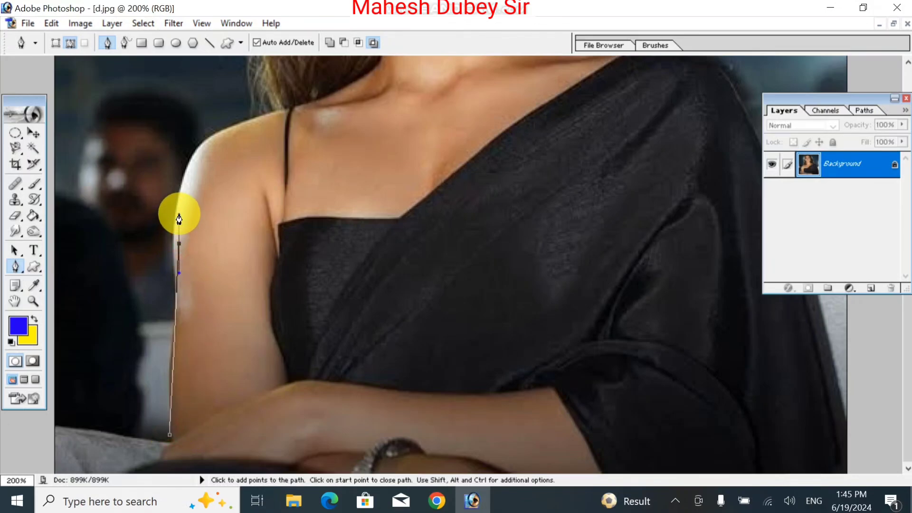
drag(202, 144, 284, 318)
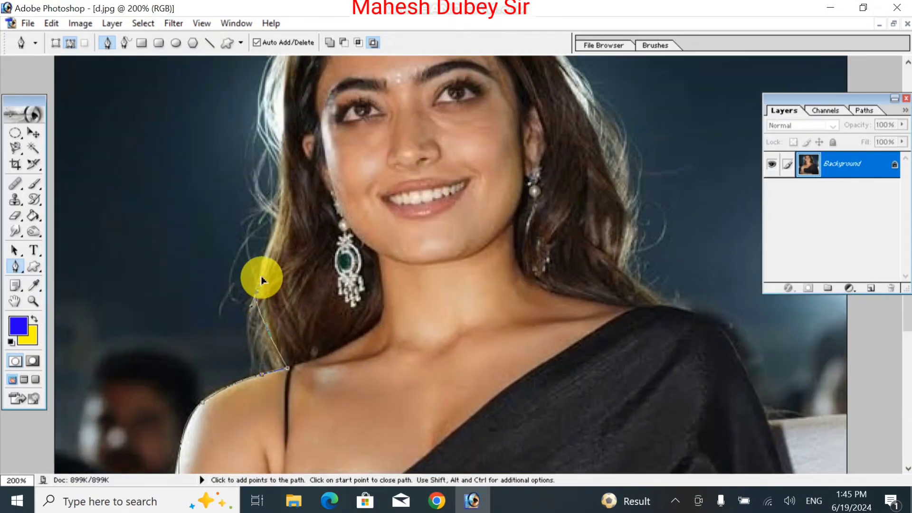
- Continue the path with curved points up the outer edge of the hair above the bare shoulder and over the head's crown
drag(261, 277, 263, 269)
drag(281, 199, 286, 298)
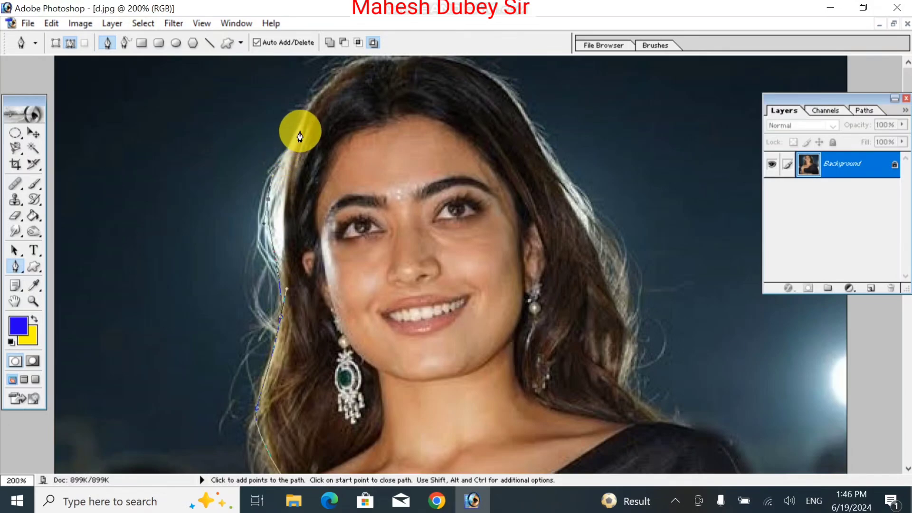
drag(300, 124, 310, 112)
key(space)
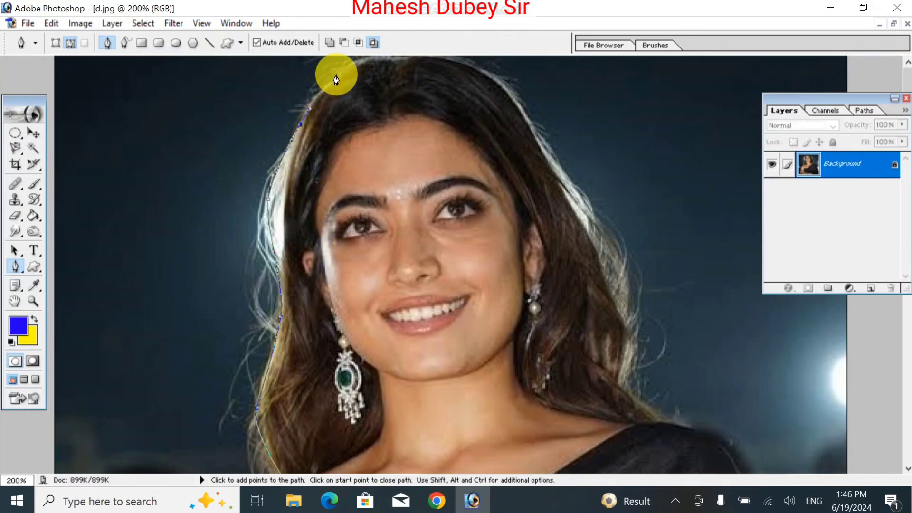
drag(336, 75, 369, 56)
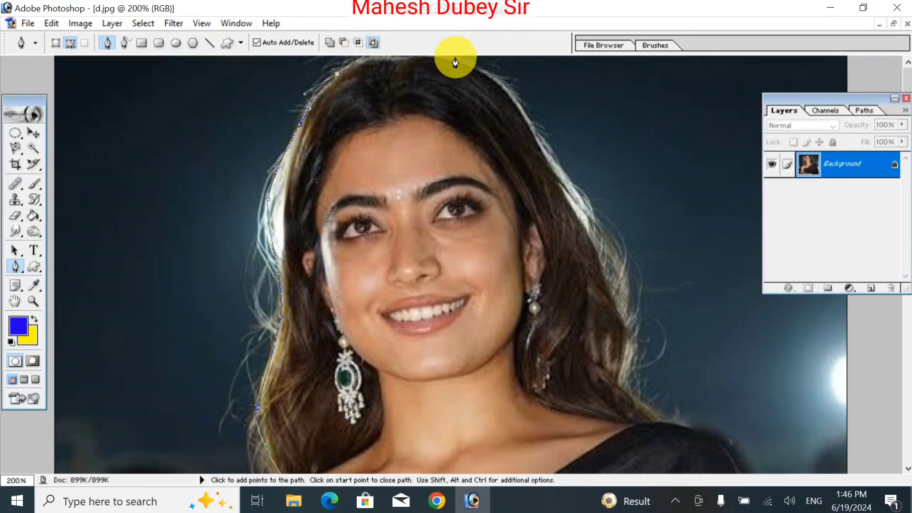
drag(458, 56, 485, 65)
- Trace the path from the crown down the outer edge of the hair on the side of the draped shoulder
click(489, 74)
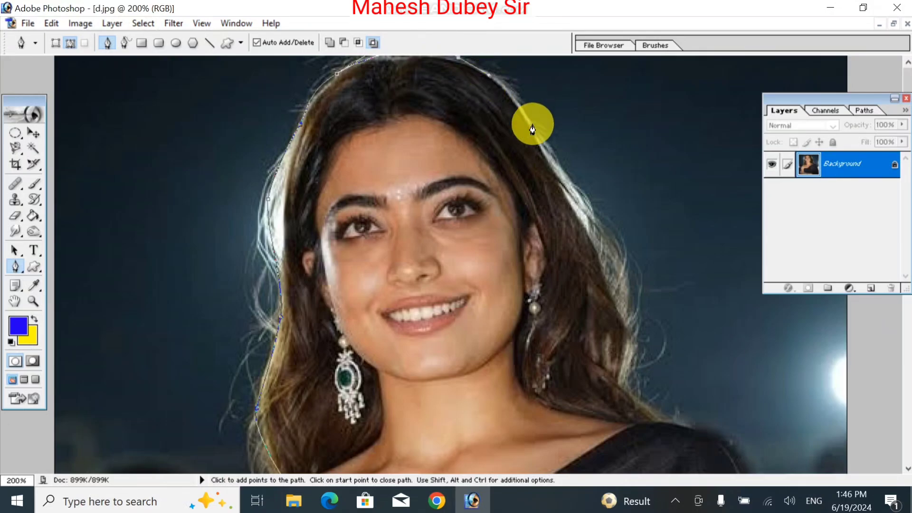
click(545, 146)
click(572, 186)
click(599, 227)
click(619, 269)
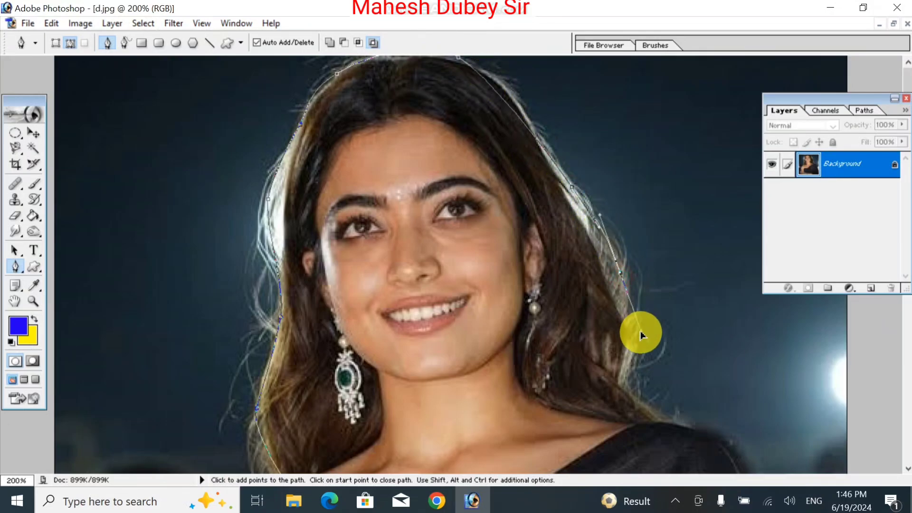
click(640, 332)
- Continue the path from the hair's lower end over the draped shoulder and down the sari's outer edge towards the photo's lower corner
drag(654, 386, 649, 188)
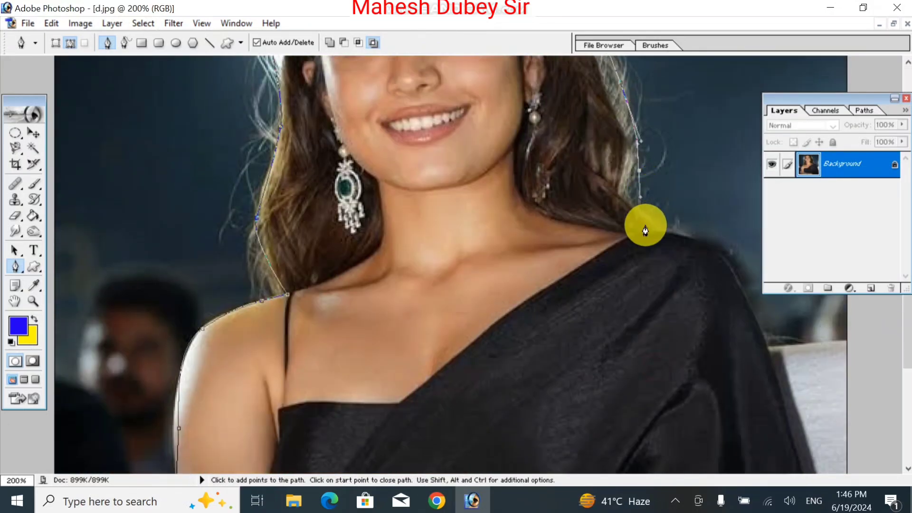
drag(656, 225, 683, 236)
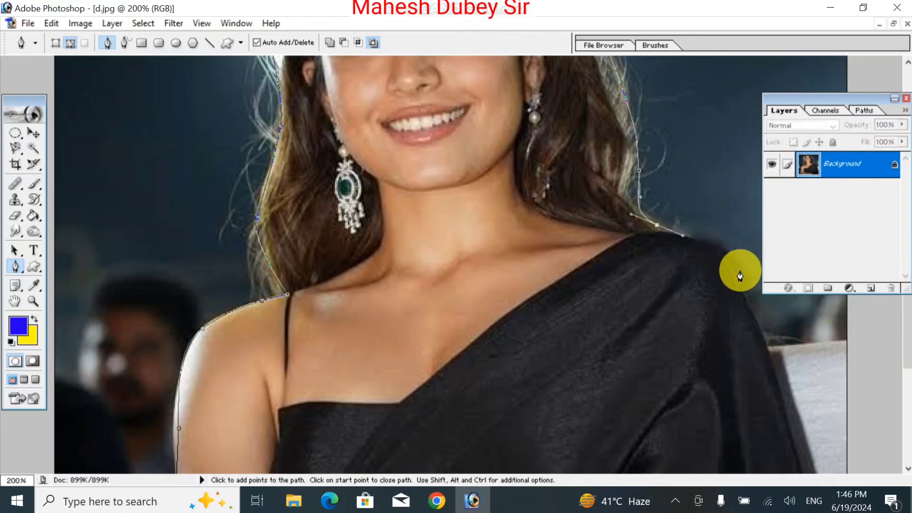
drag(756, 313, 776, 377)
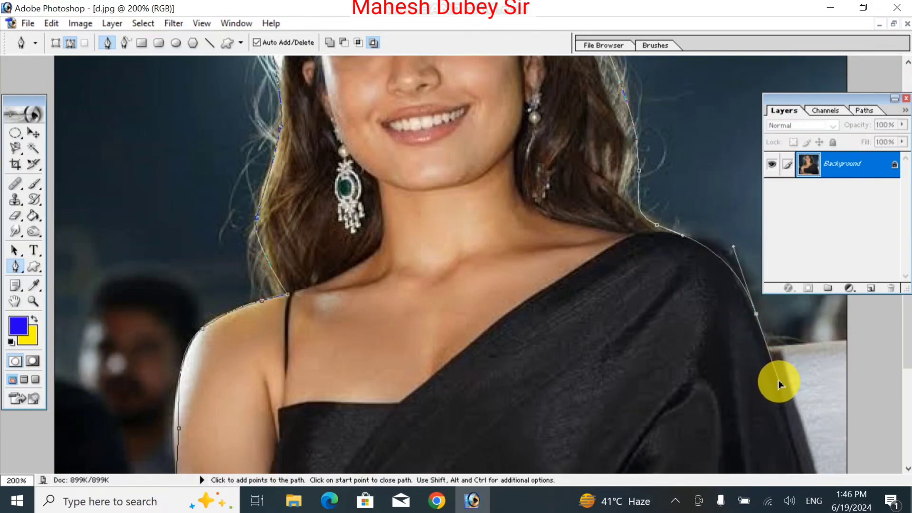
drag(806, 432, 788, 281)
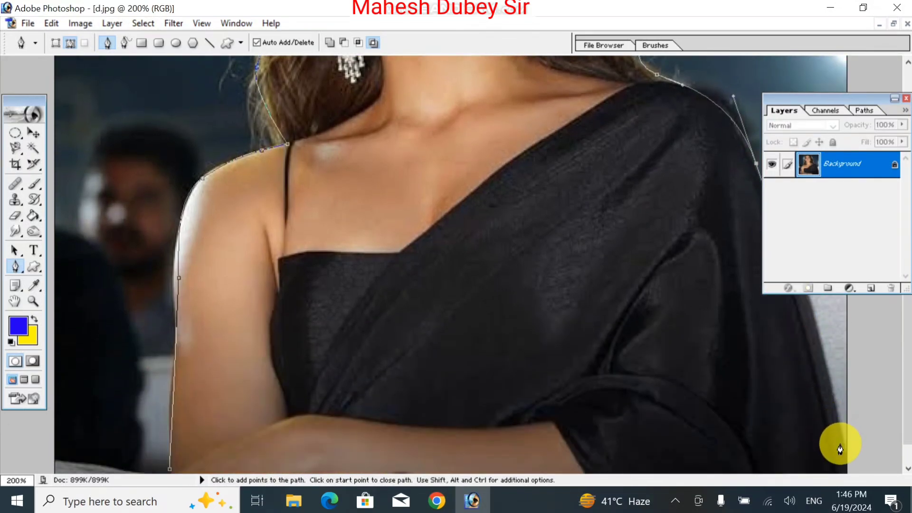
drag(840, 434, 841, 466)
- Extend the path past the photo's lower edge, loop it beneath the photo, and close it at the starting point beside the forearm
key(ctrl+minus)
key(ctrl+minus)
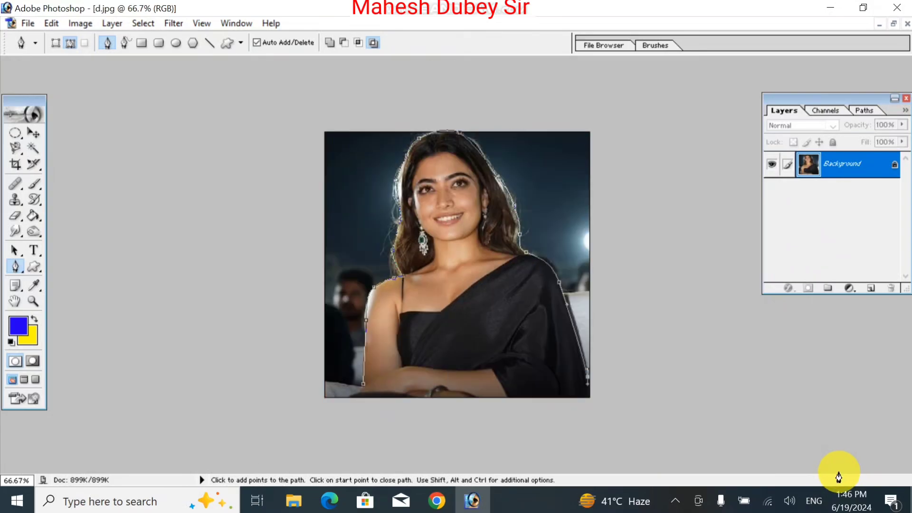
click(587, 402)
click(456, 439)
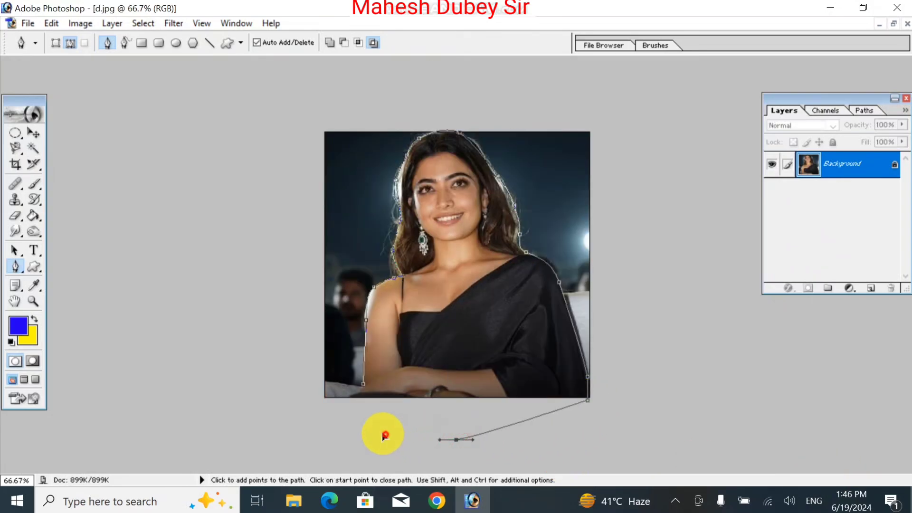
drag(386, 435, 360, 415)
click(363, 384)
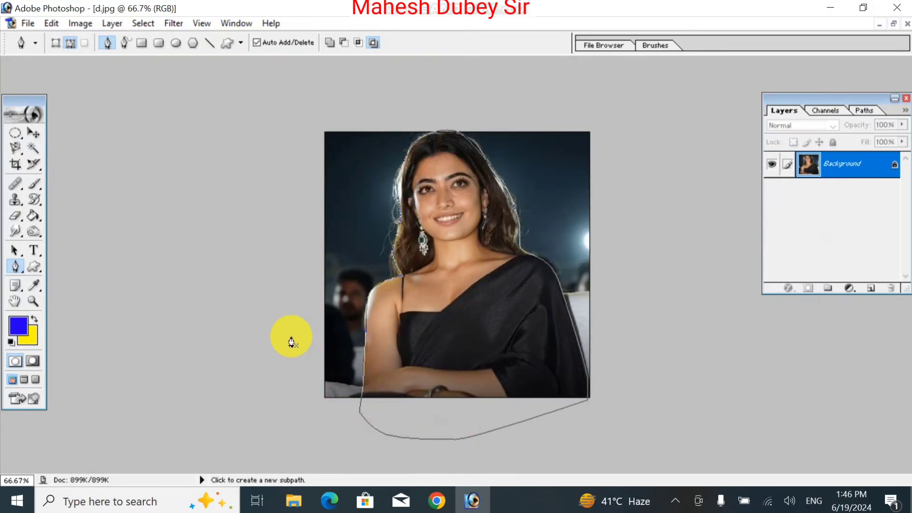
- Convert the closed path into a selection and invert it to select the background around the woman
right_click(452, 311)
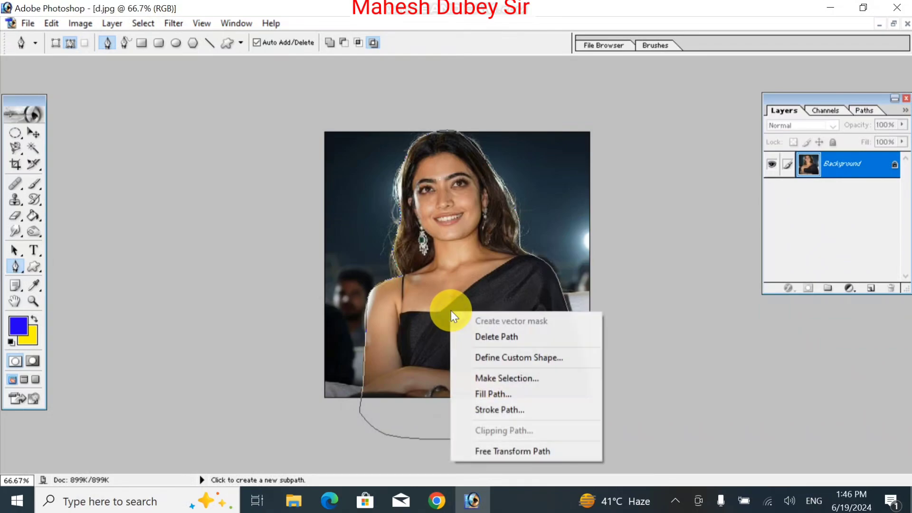
click(513, 378)
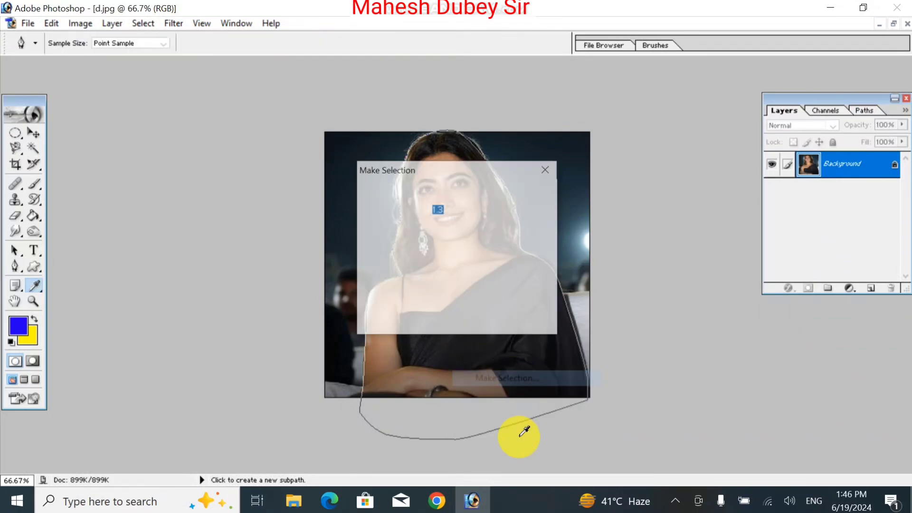
key(Return)
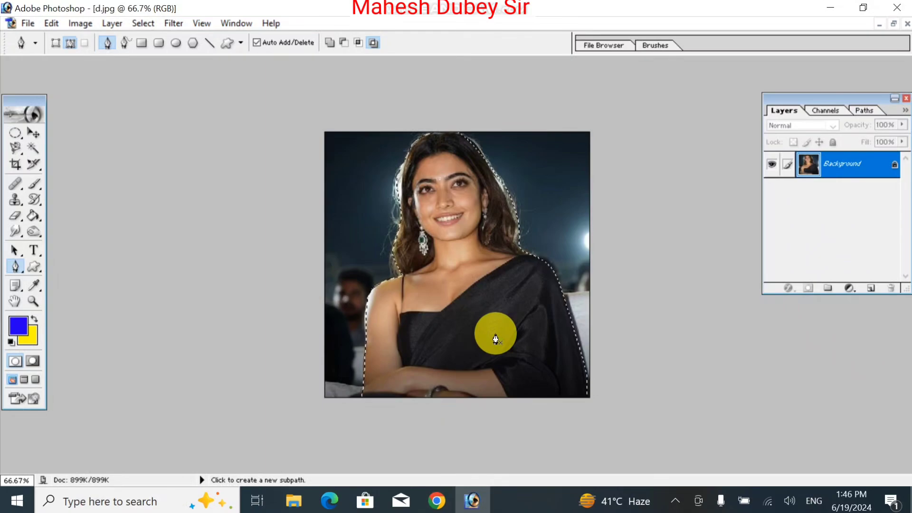
click(142, 24)
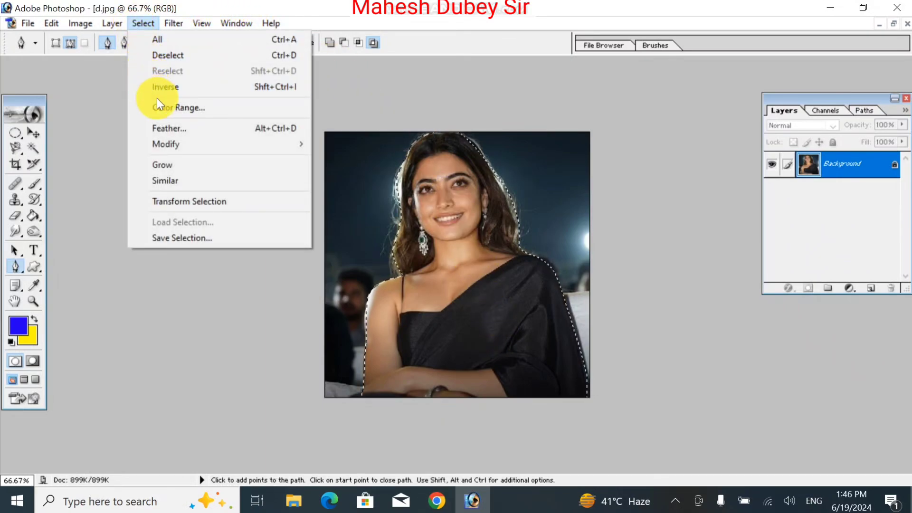
click(173, 87)
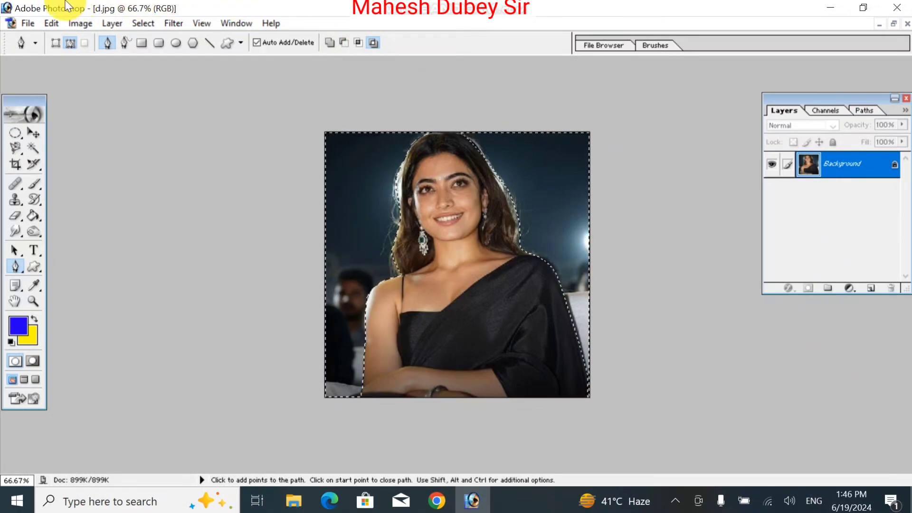
- Apply the Difference Clouds filter to the selected background with the blue and yellow colors
click(144, 24)
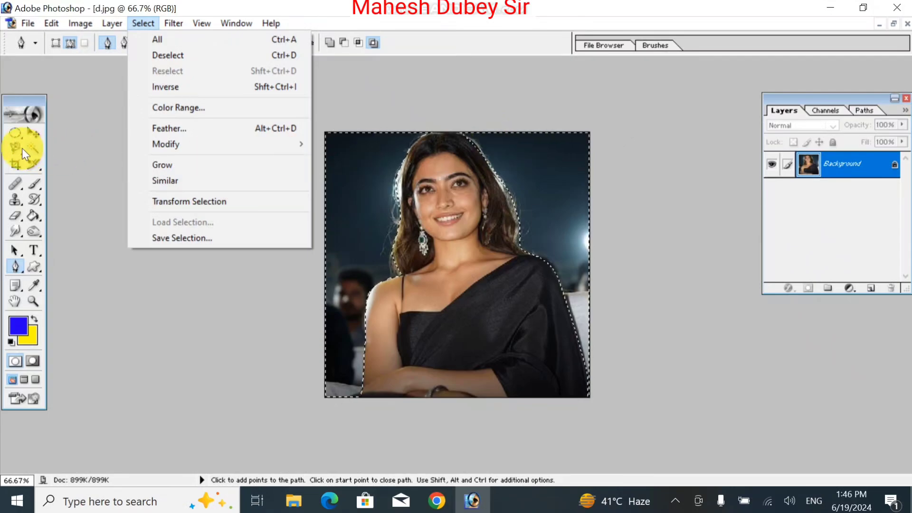
mouse_move(179, 19)
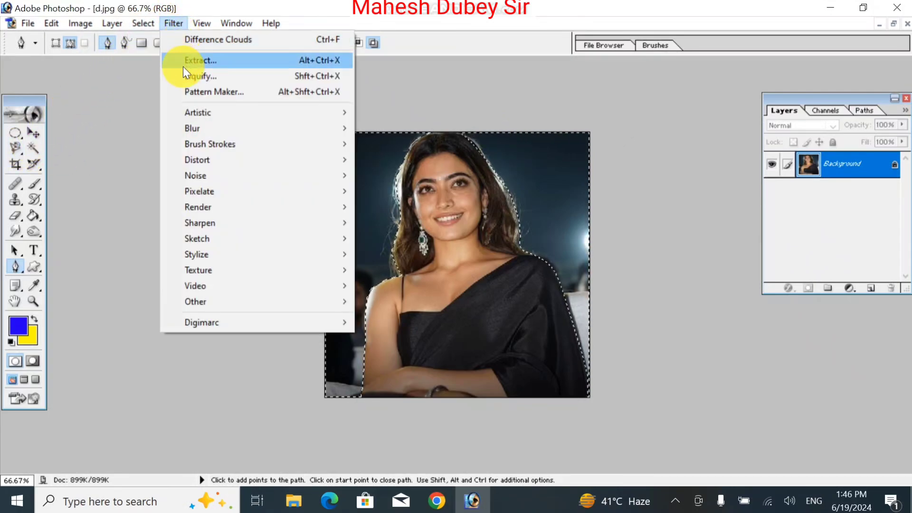
click(35, 133)
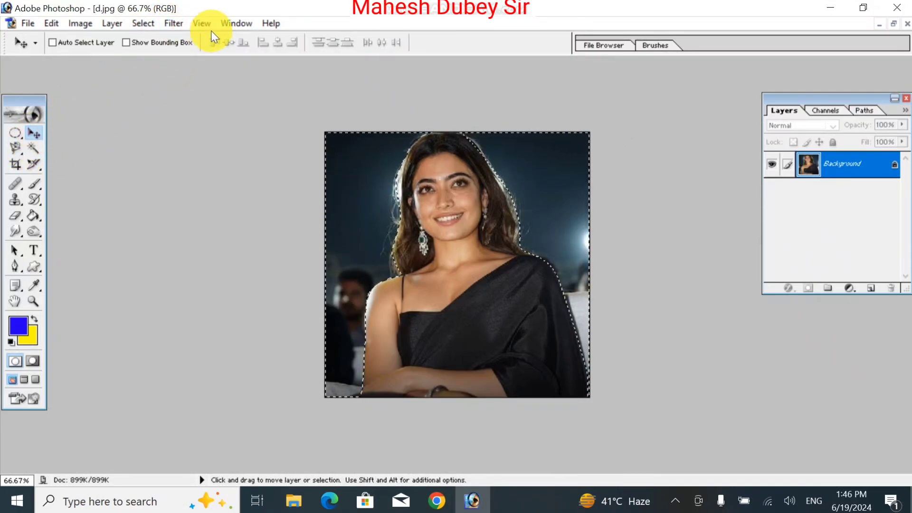
click(186, 26)
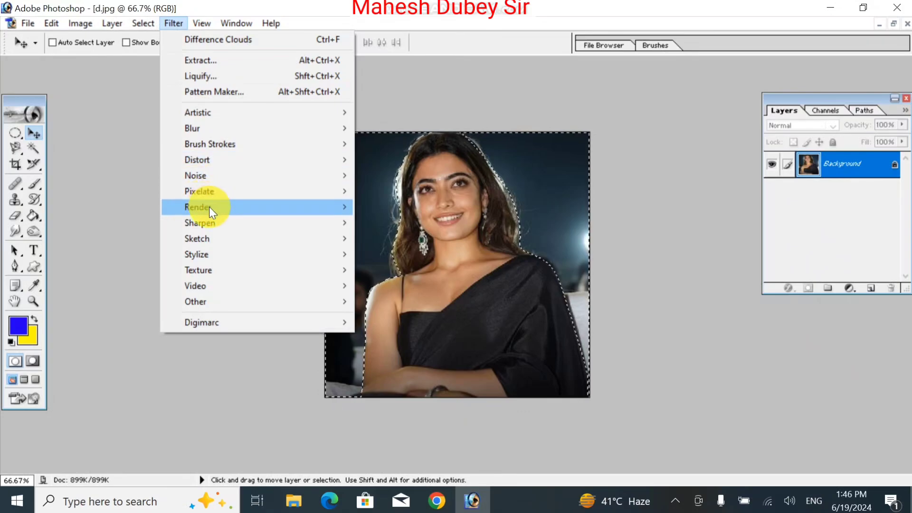
mouse_move(209, 207)
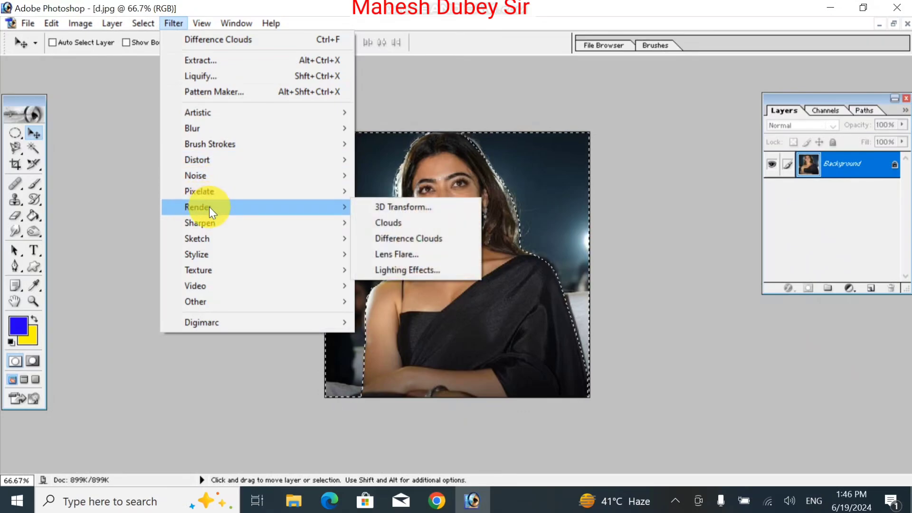
click(424, 238)
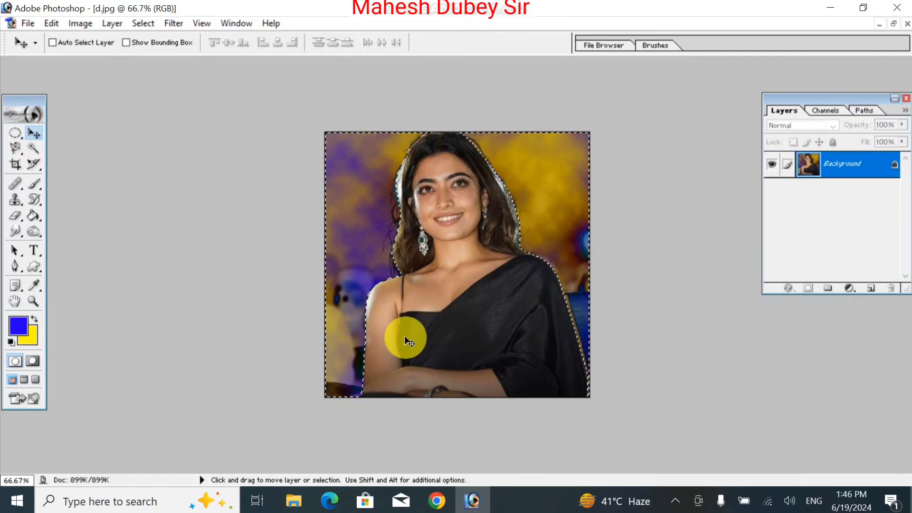
- Deselect the background to view the clouds effect, and undo both the deselection and the Difference Clouds filter
click(15, 133)
key(ctrl+d)
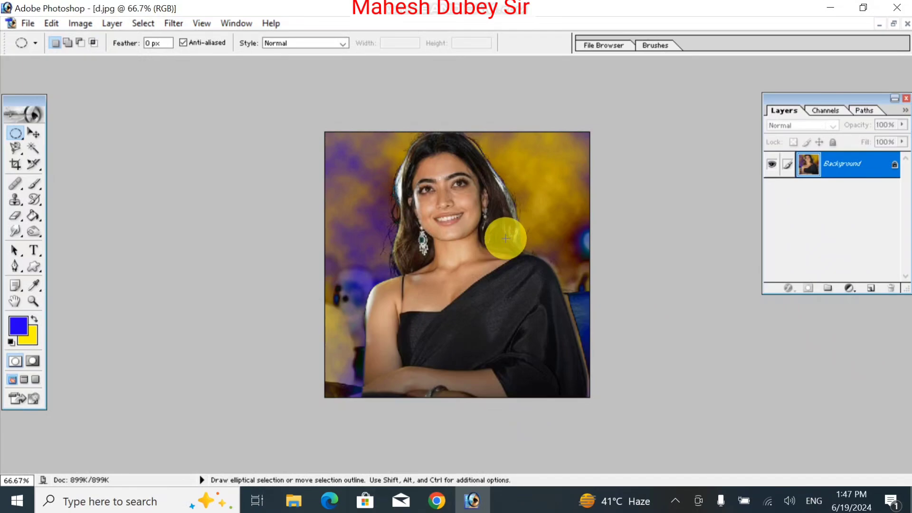
key(ctrl)
key(ctrl+alt+z)
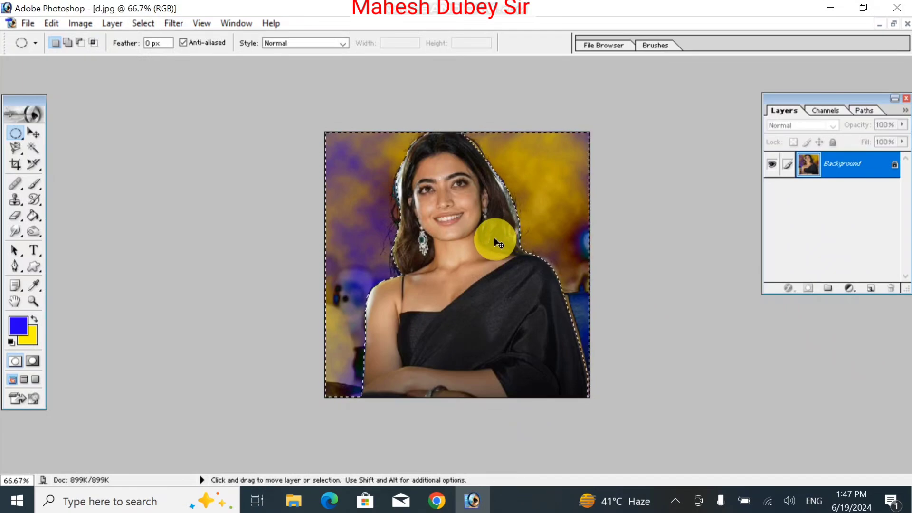
key(ctrl+alt+z)
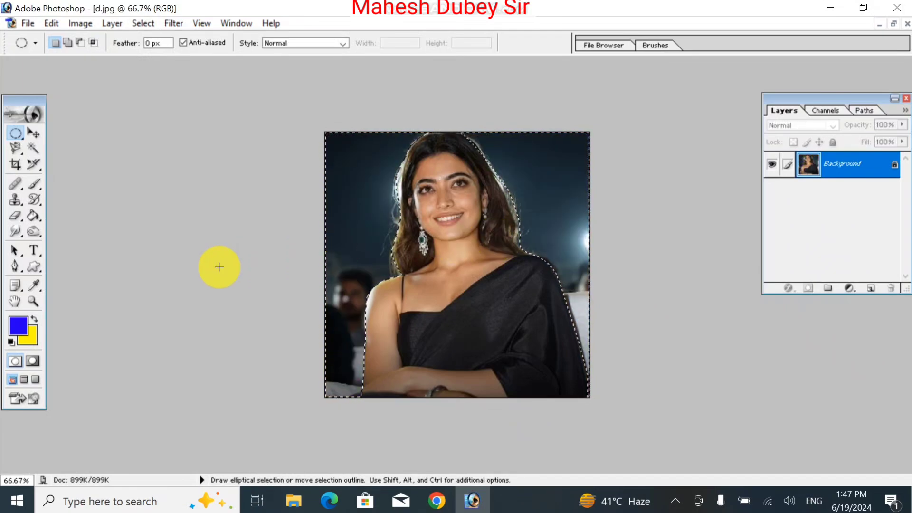
- Set the foreground color to a bright, fully saturated red
click(18, 334)
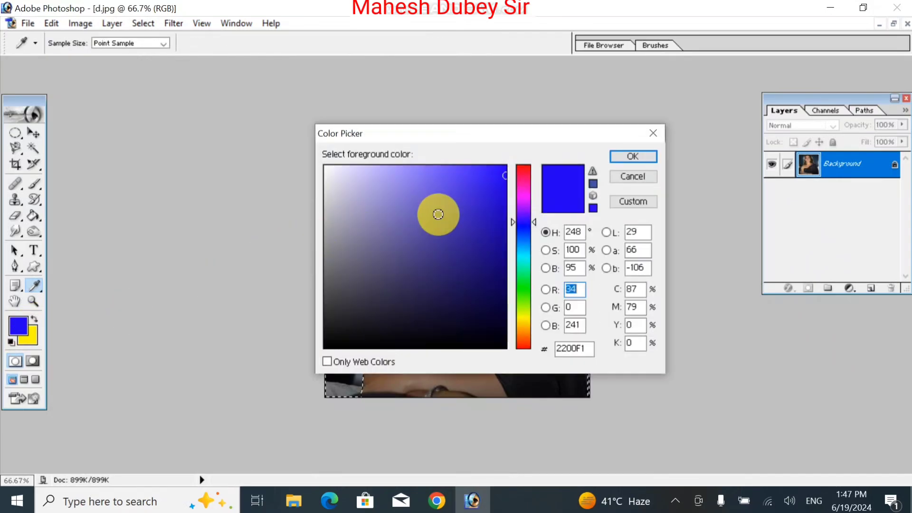
drag(527, 177, 522, 169)
click(507, 165)
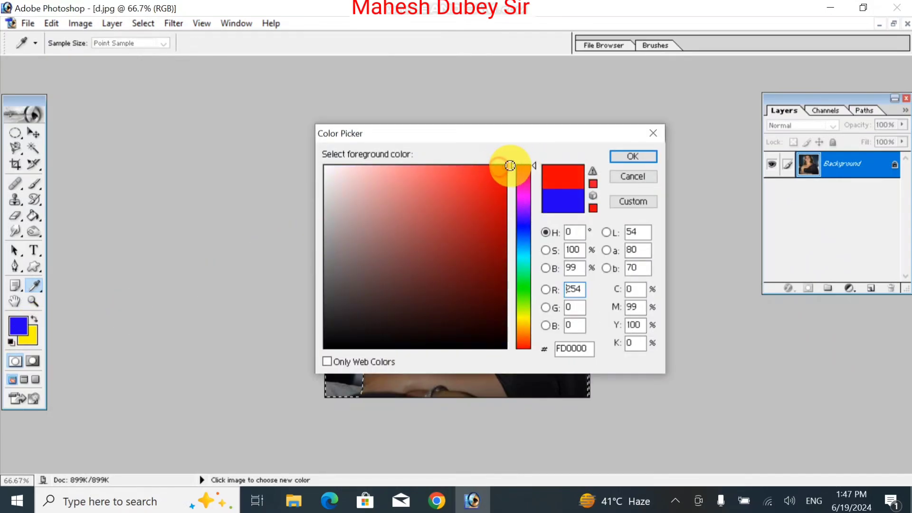
click(632, 156)
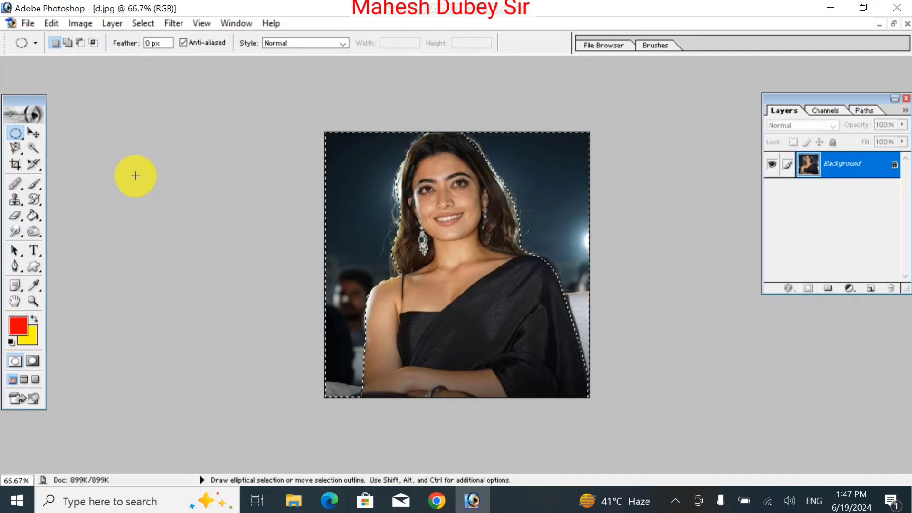
- Apply the Difference Clouds filter to the selected background with the red and yellow colors, and deselect it
click(175, 24)
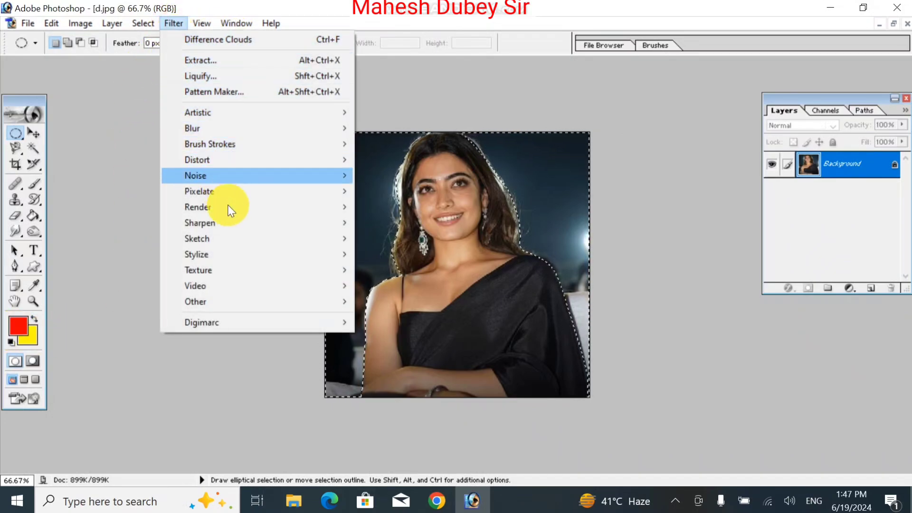
mouse_move(244, 222)
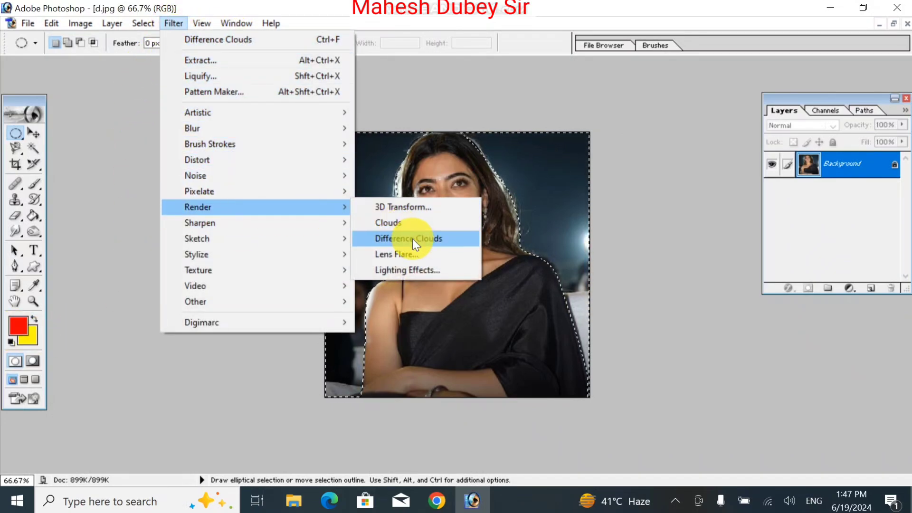
click(413, 238)
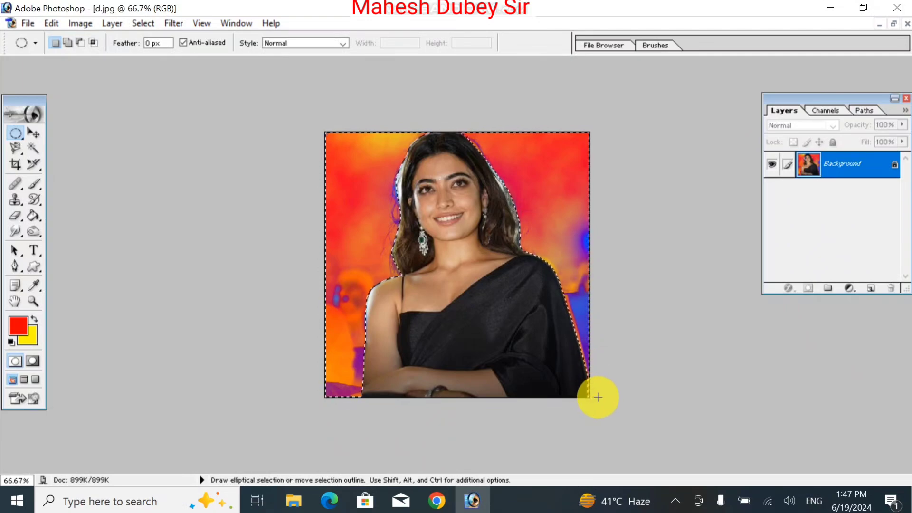
click(578, 346)
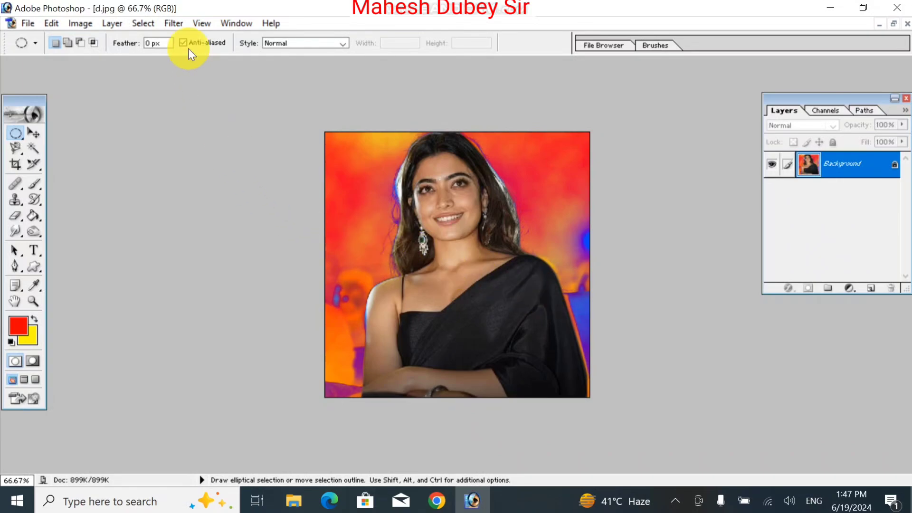
click(175, 20)
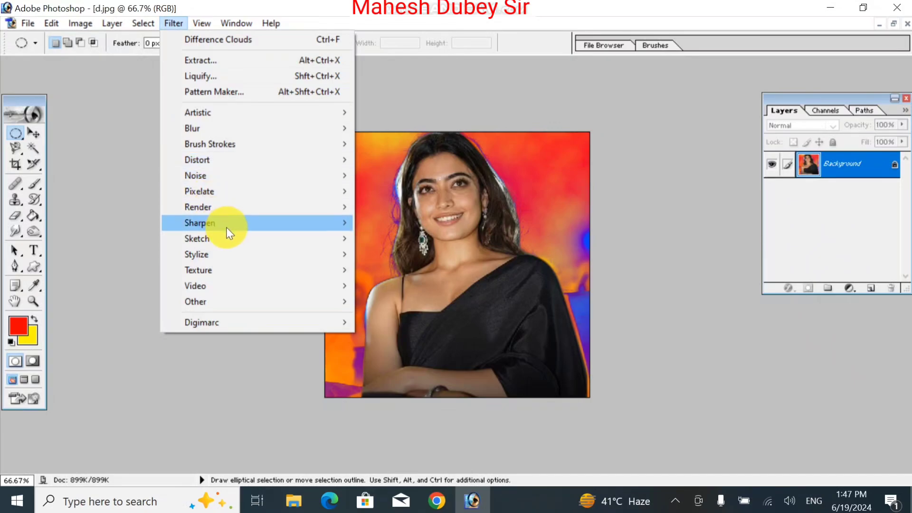
mouse_move(227, 210)
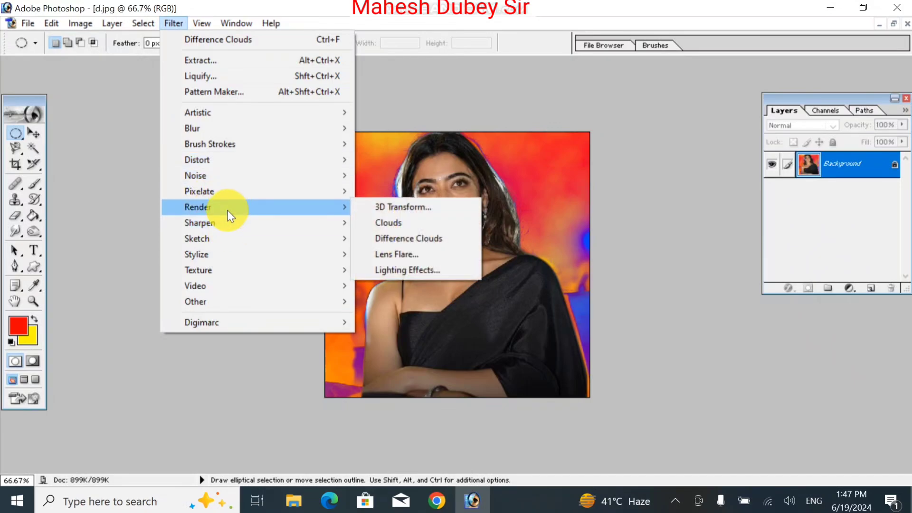
click(434, 257)
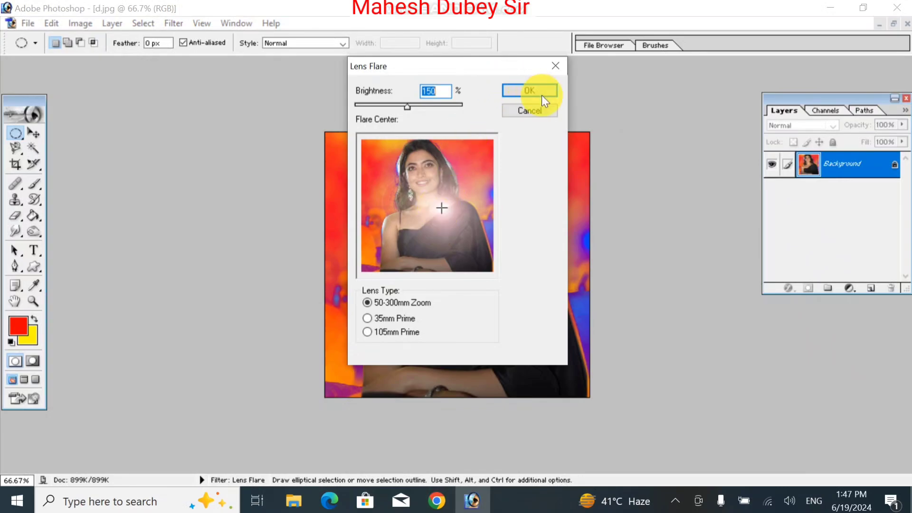
click(542, 114)
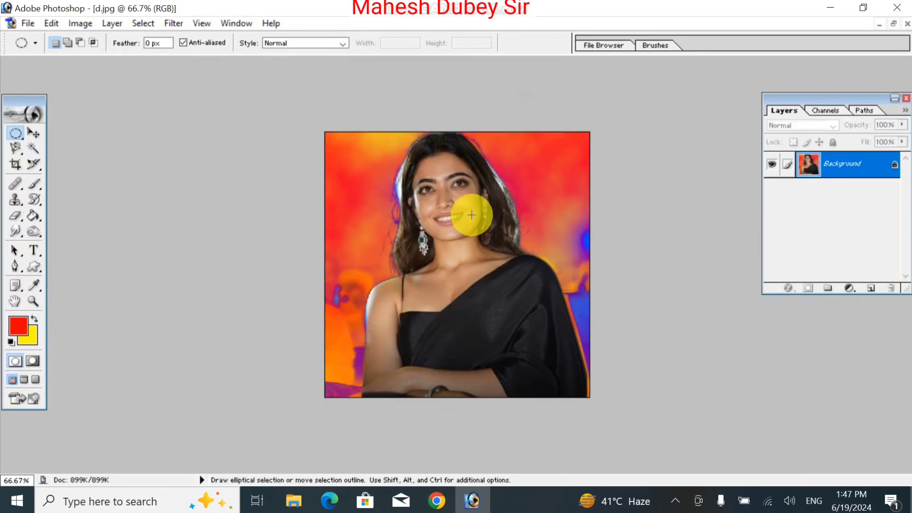
- Undo the last deselection and the red and yellow Difference Clouds filter on the background
key(ctrl)
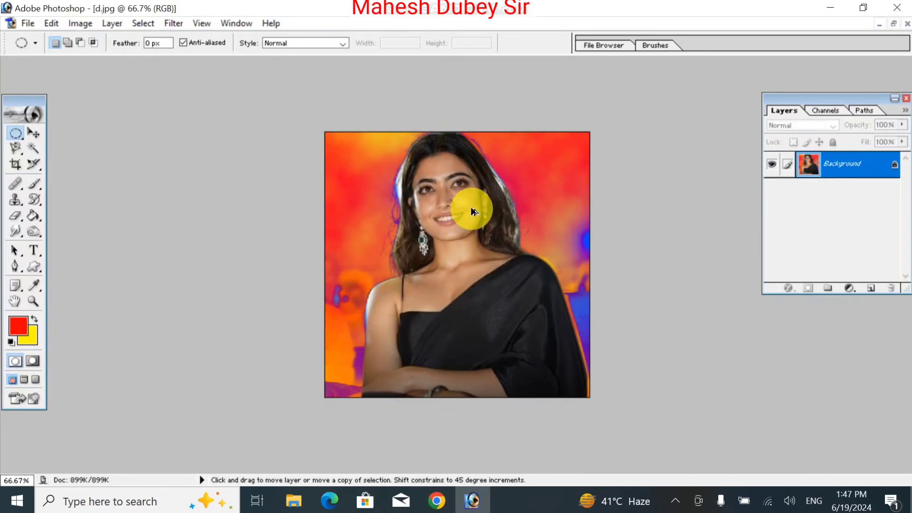
key(ctrl+alt+z)
key(ctrl+alt+z)
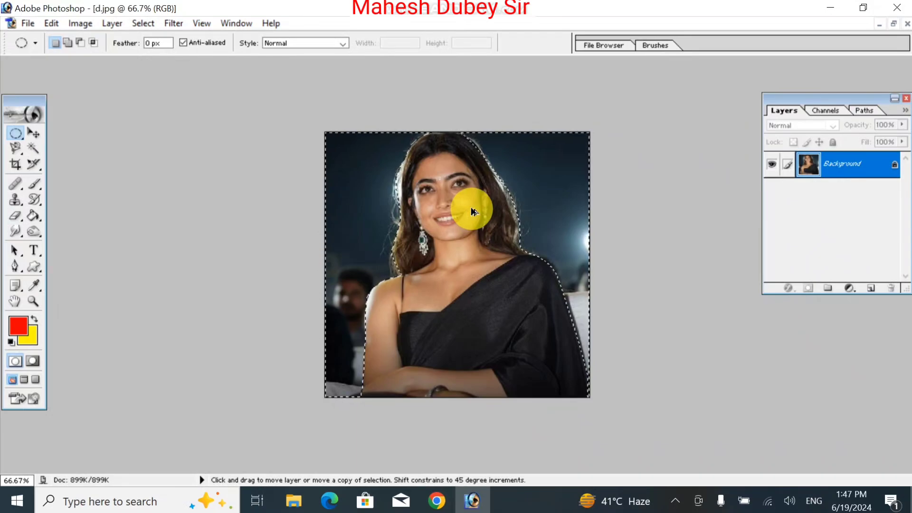
key(ctrl+y)
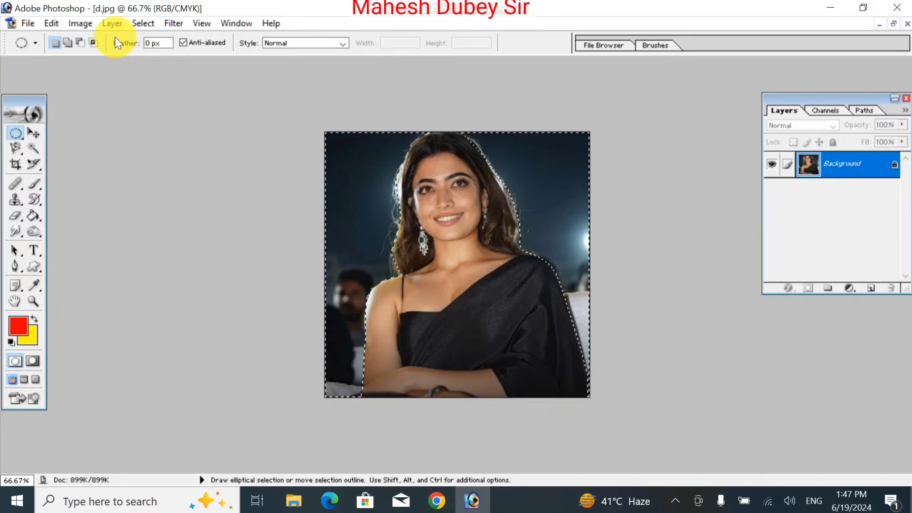
key(ctrl+alt+z)
click(60, 22)
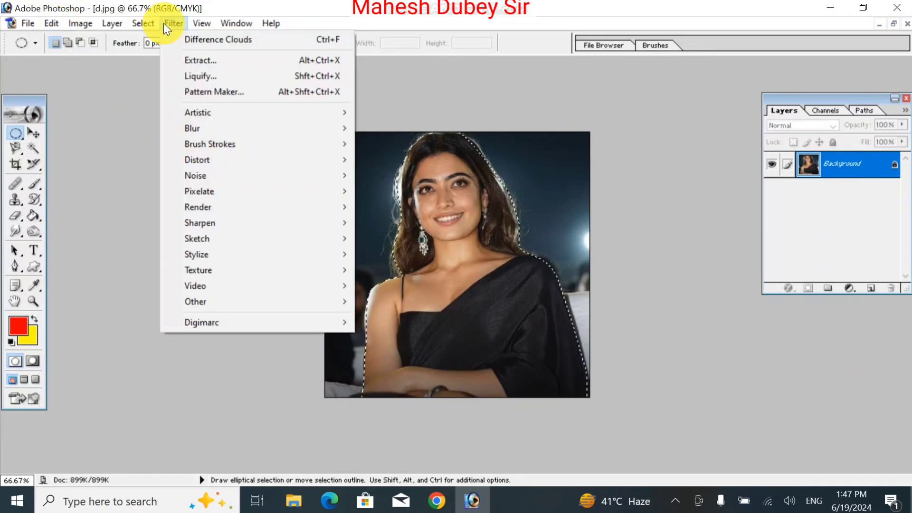
mouse_move(144, 24)
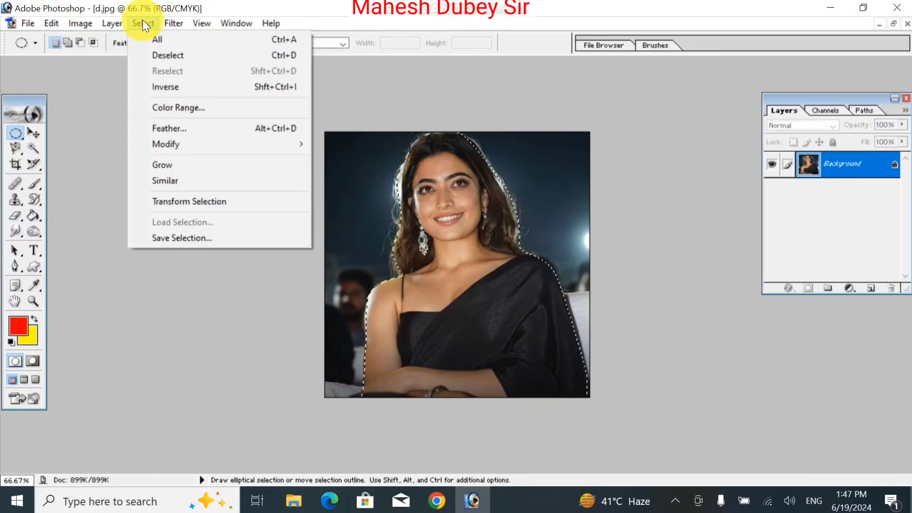
click(191, 86)
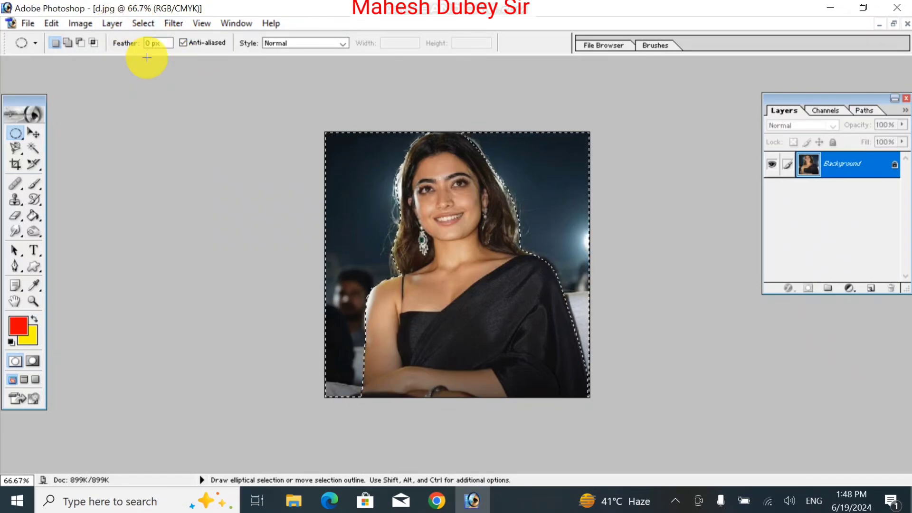
- Start the Lens Flare filter on the selected background and place the flare center on the woman's head, using the 50-300mm Zoom lens
click(180, 25)
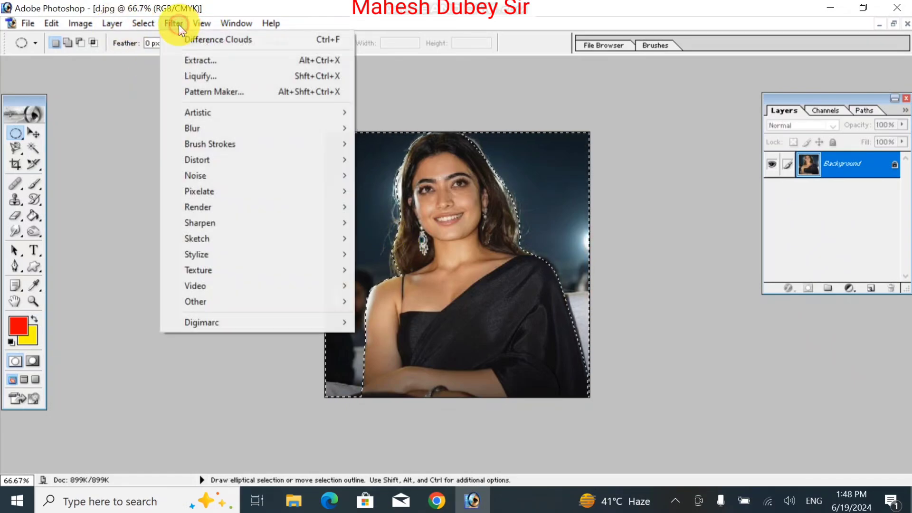
mouse_move(240, 208)
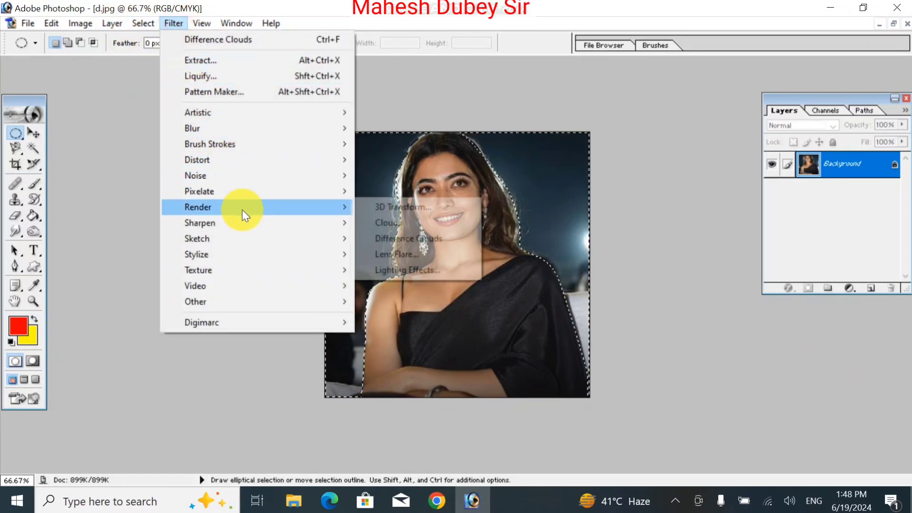
click(423, 253)
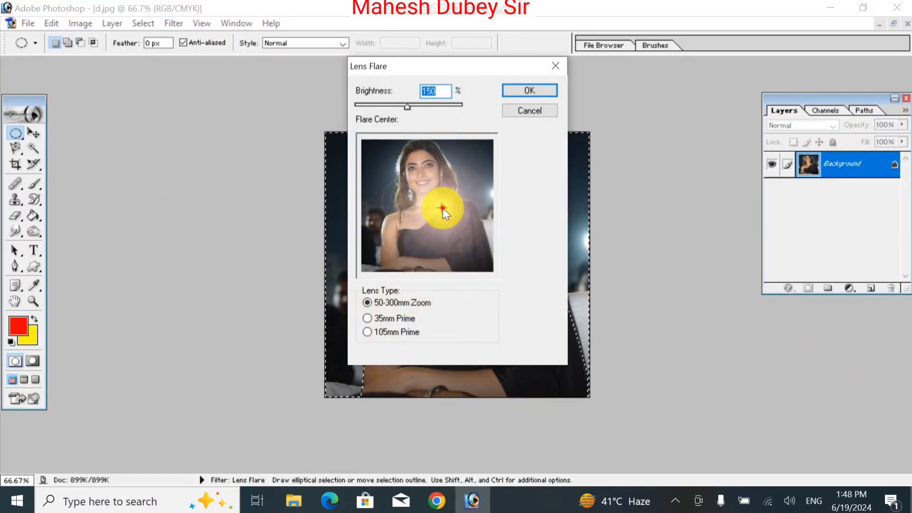
click(428, 168)
drag(424, 166, 416, 162)
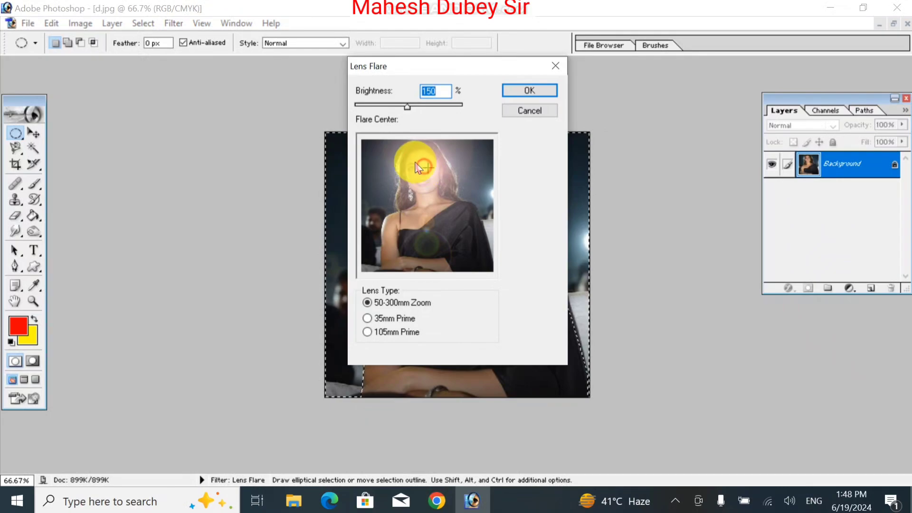
click(409, 158)
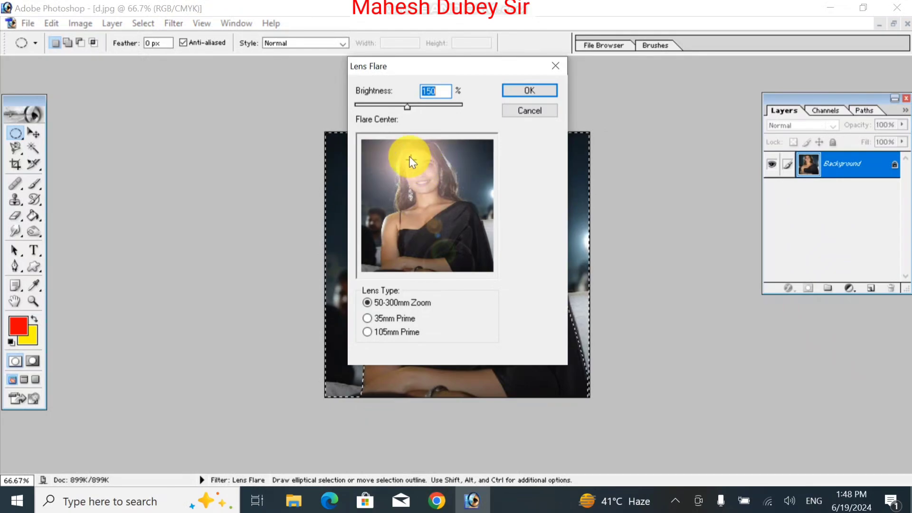
click(418, 156)
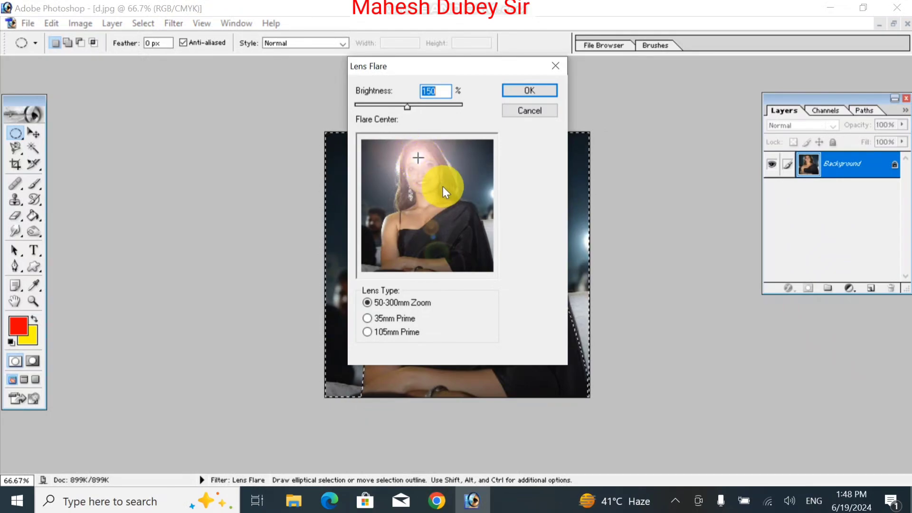
- Adjust the flare's brightness, apply the Lens Flare to the background, and deselect it
mouse_move(407, 107)
mouse_down()
mouse_move(465, 110)
mouse_move(418, 107)
mouse_up()
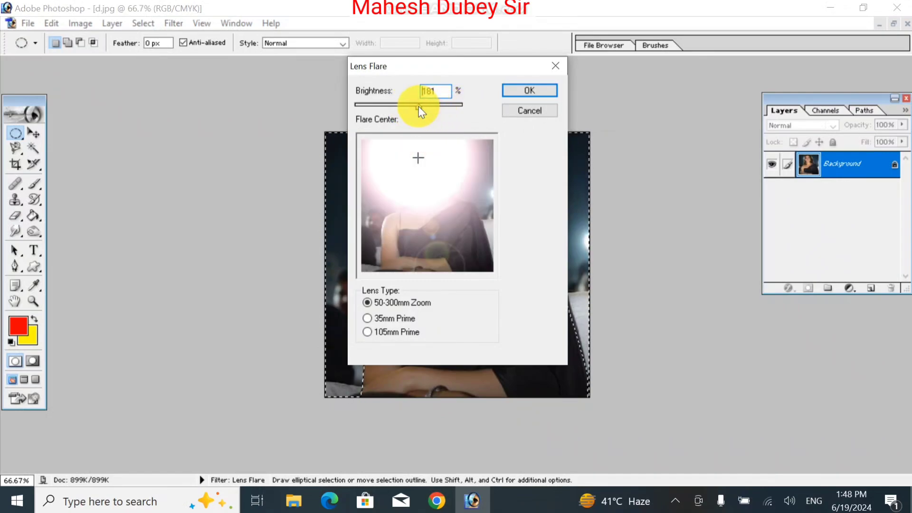
click(528, 92)
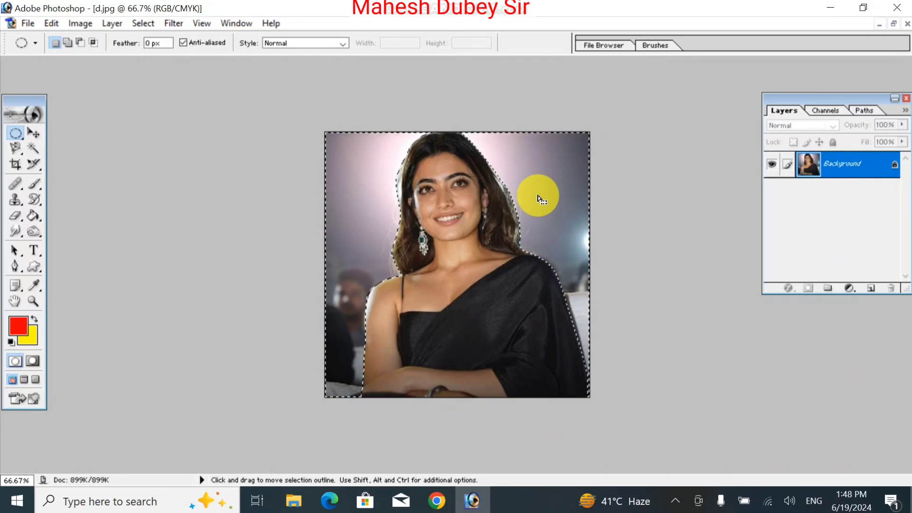
click(605, 191)
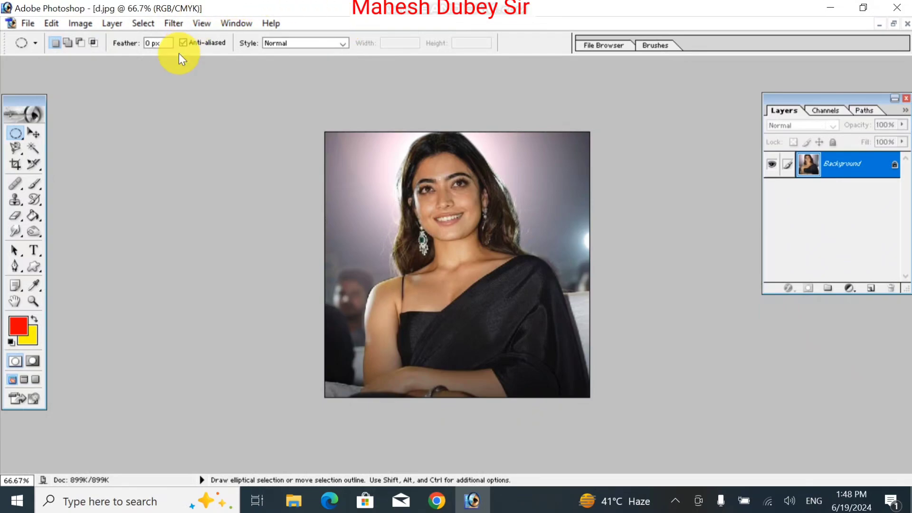
- Start the Lighting Effects filter with the Default spotlight and move the light's center up to the woman's face
click(174, 23)
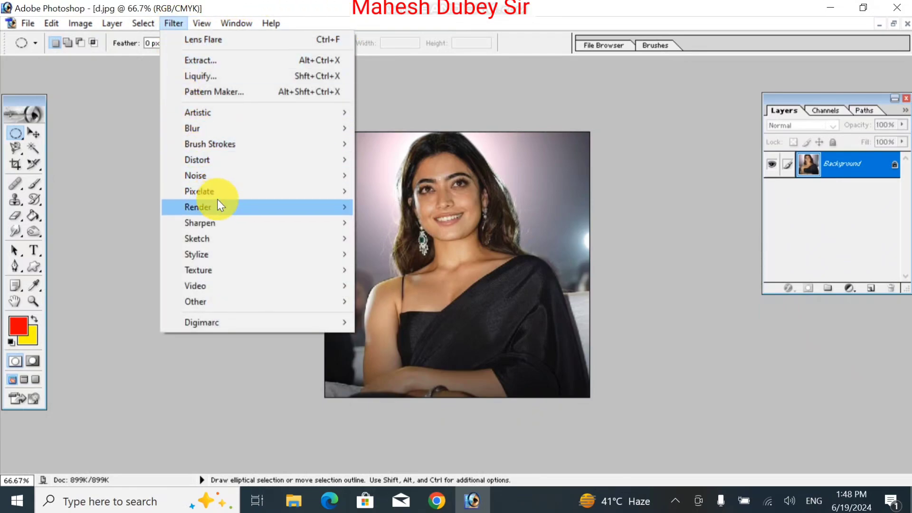
mouse_move(218, 202)
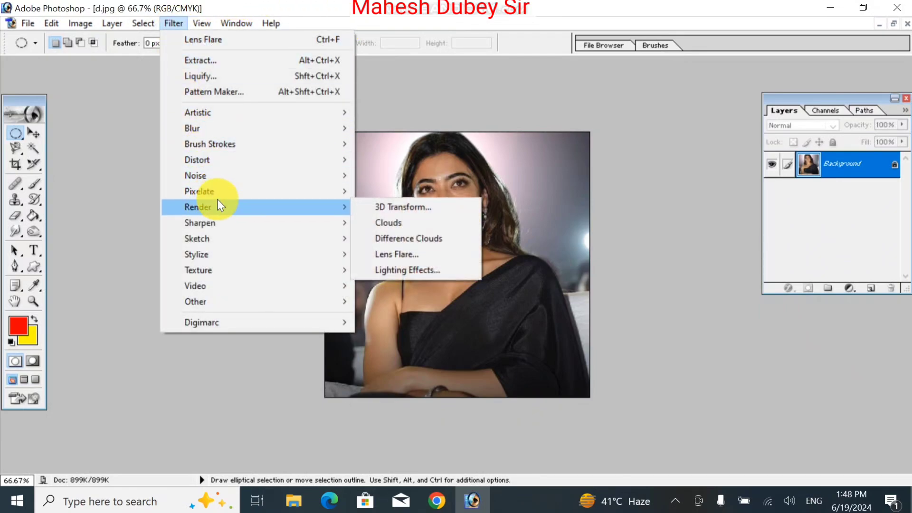
click(429, 276)
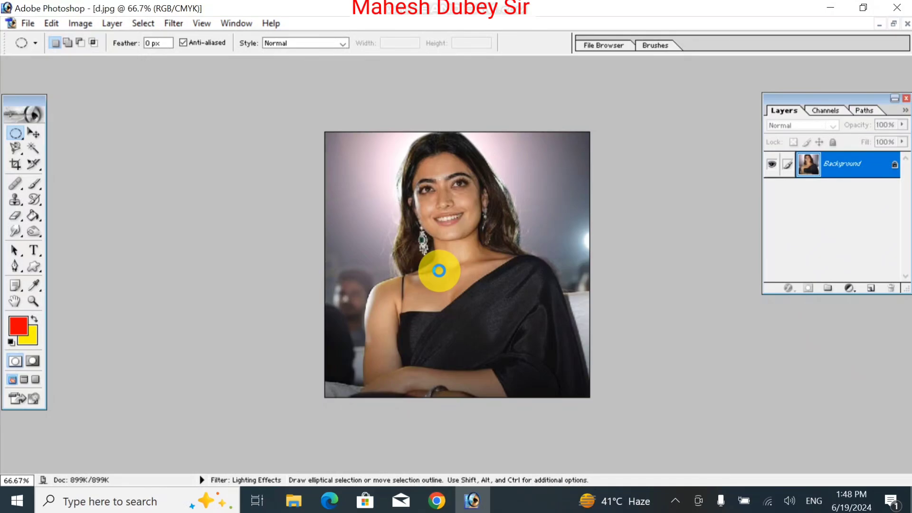
drag(414, 117, 609, 106)
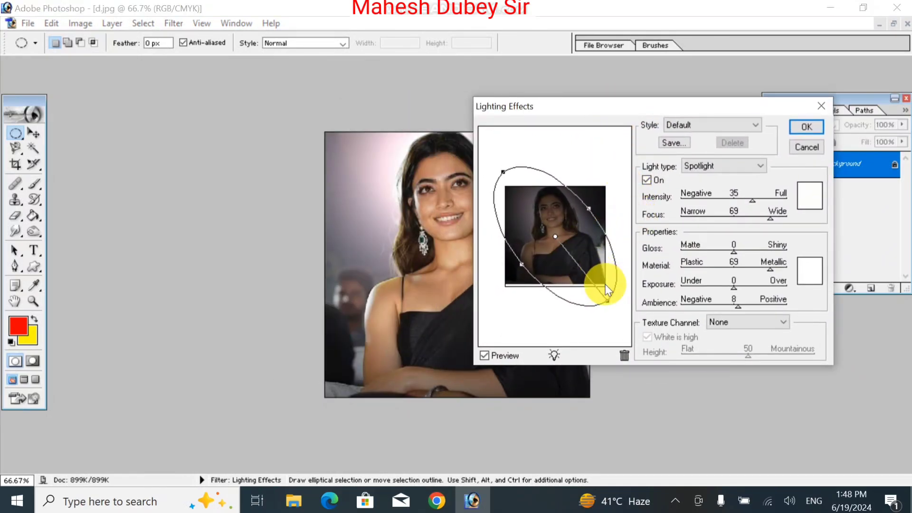
drag(558, 249, 550, 212)
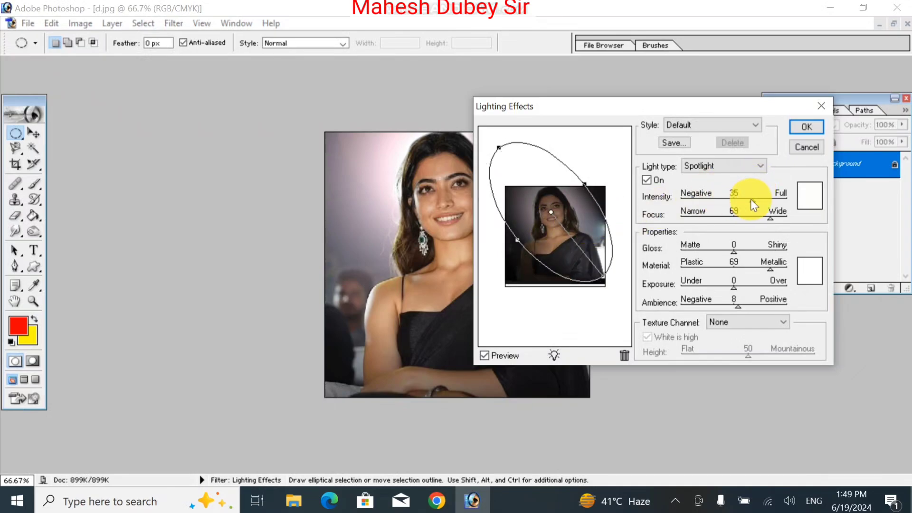
- Set the spotlight's intensity to 78, focus to 32 and exposure to 17, and apply the lighting to the image
drag(719, 198, 751, 218)
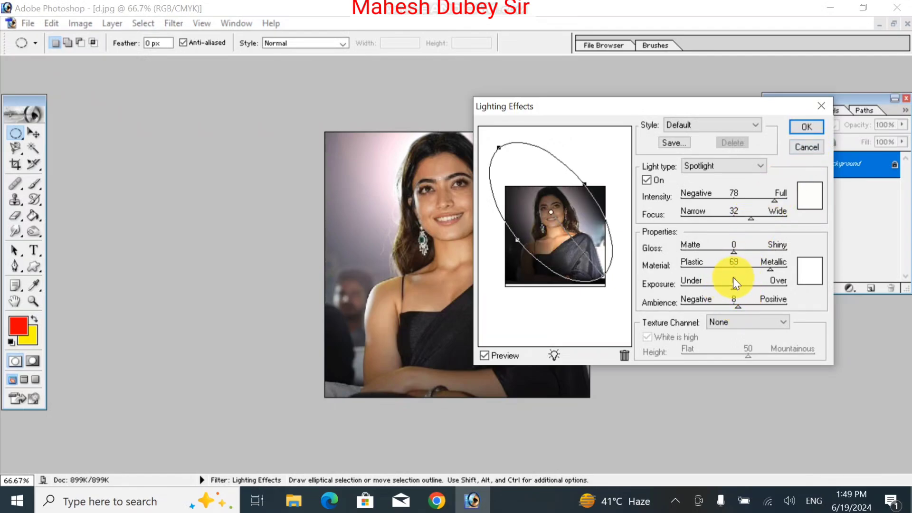
click(759, 287)
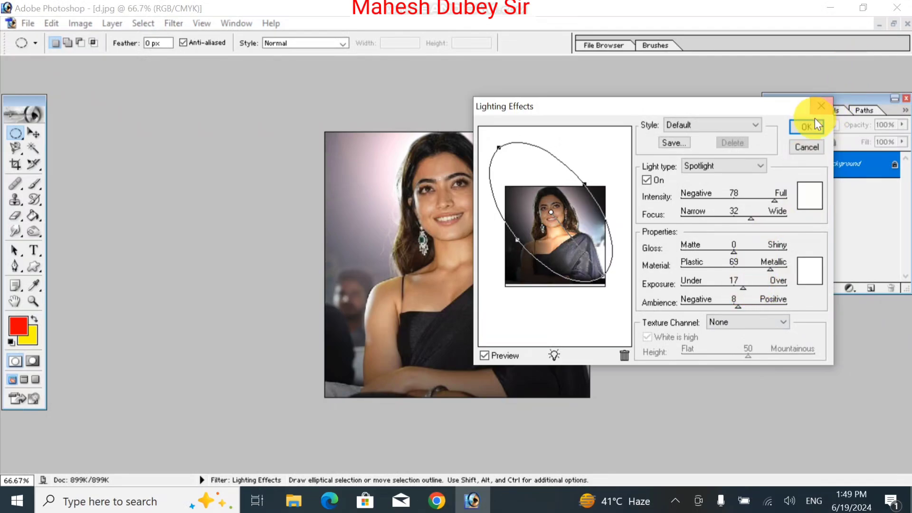
click(804, 128)
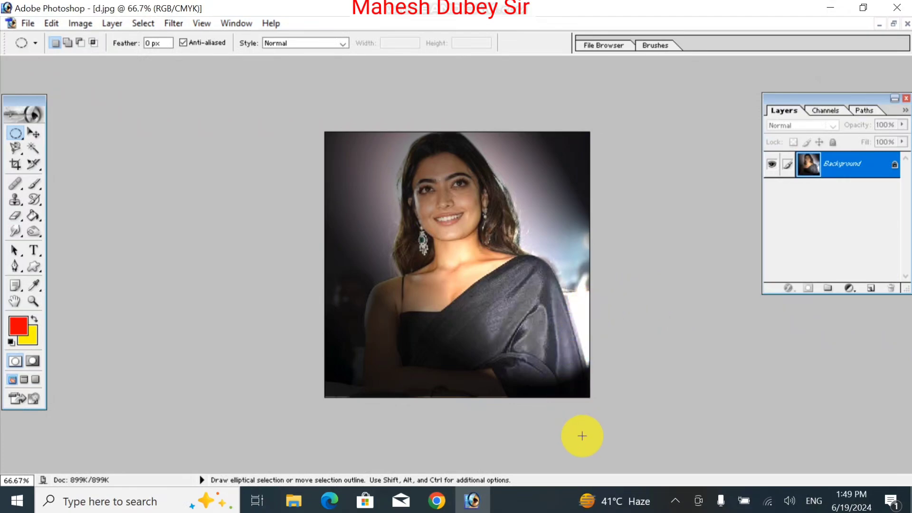
- Apply the Blue Omni Lighting Effects style to the whole image, and undo back to the Lens Flare result with the background selected
click(172, 24)
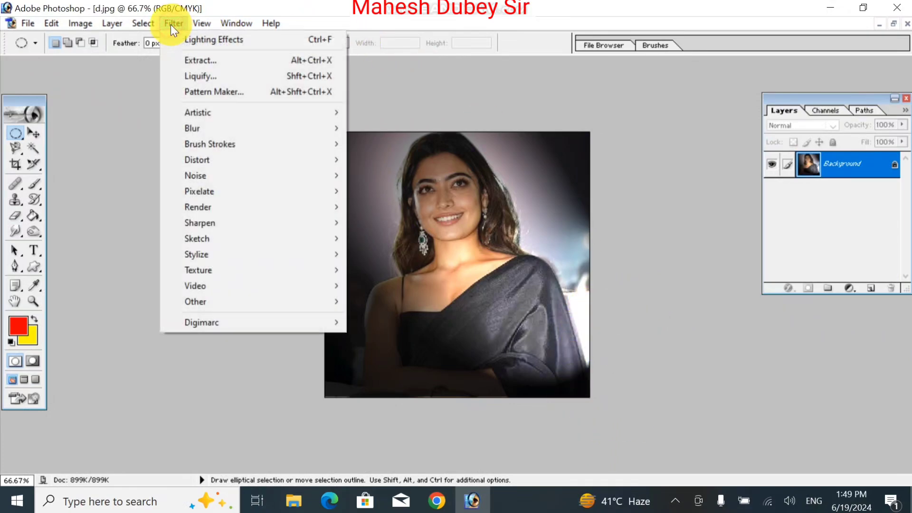
mouse_move(226, 206)
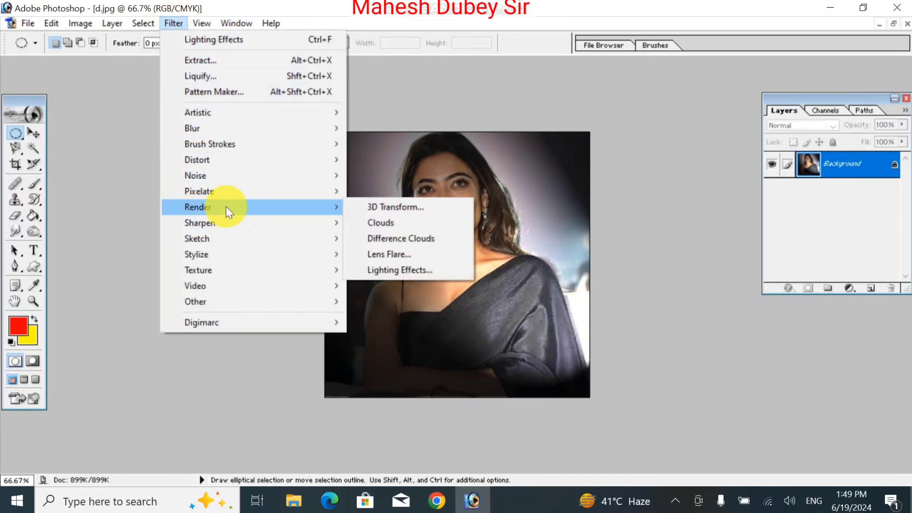
click(422, 269)
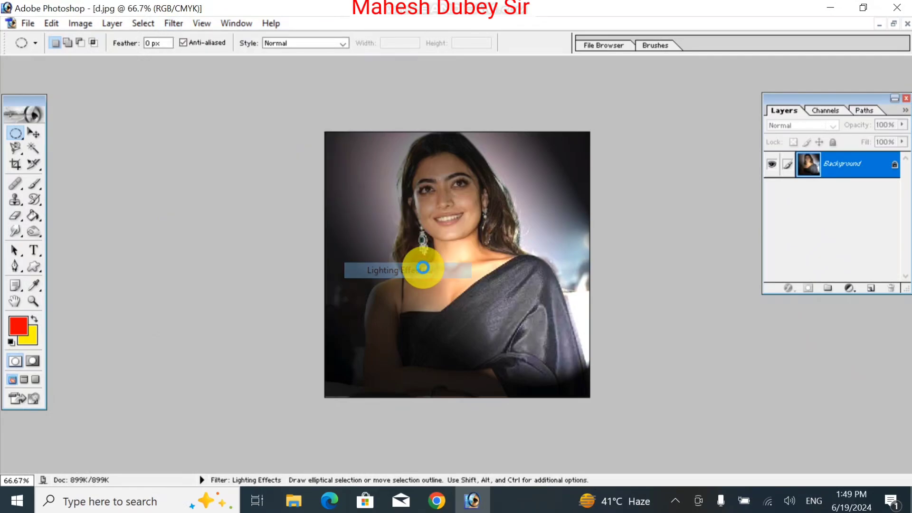
drag(454, 118, 665, 108)
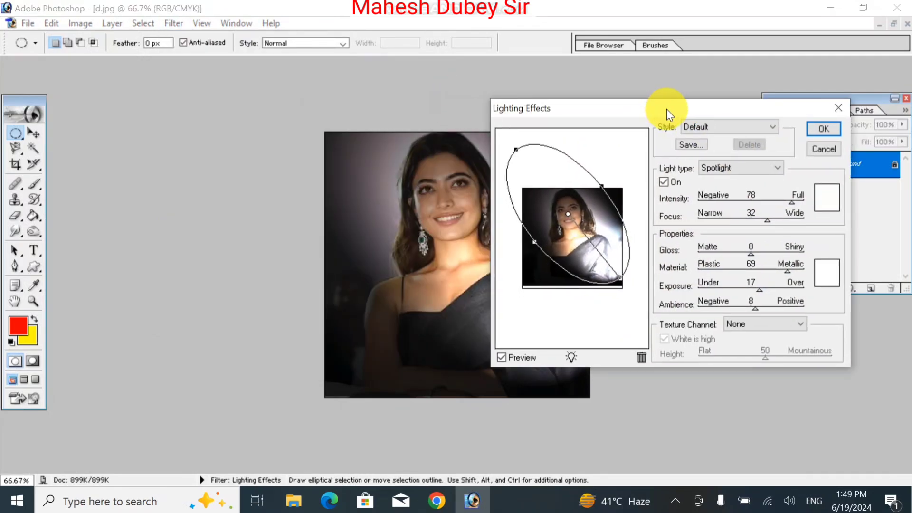
click(718, 126)
click(718, 149)
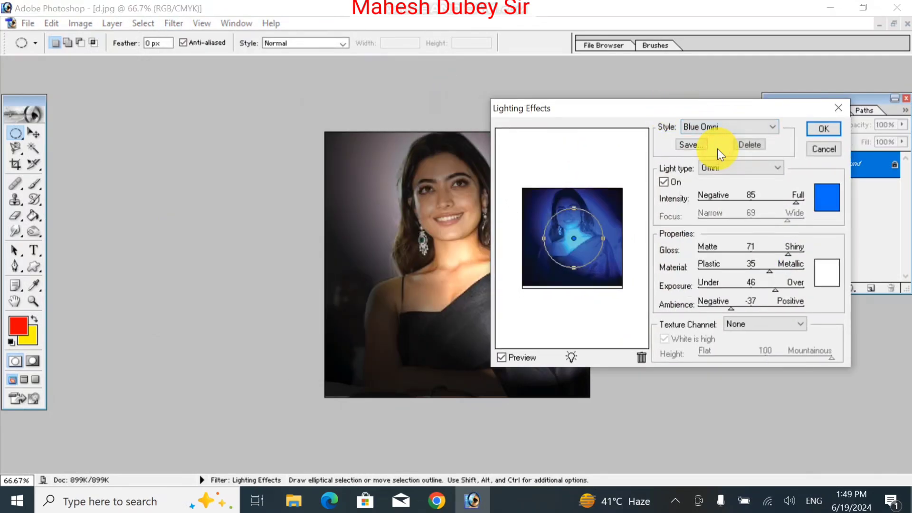
click(836, 125)
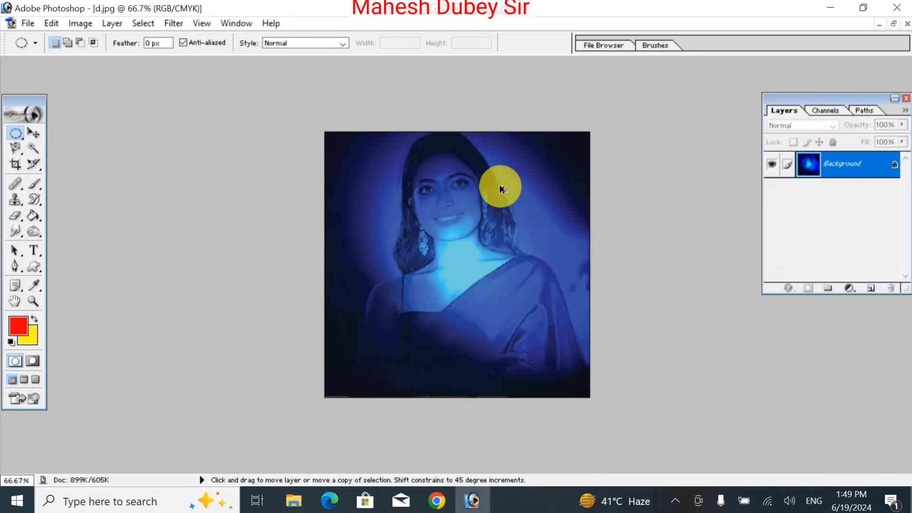
key(ctrl+z)
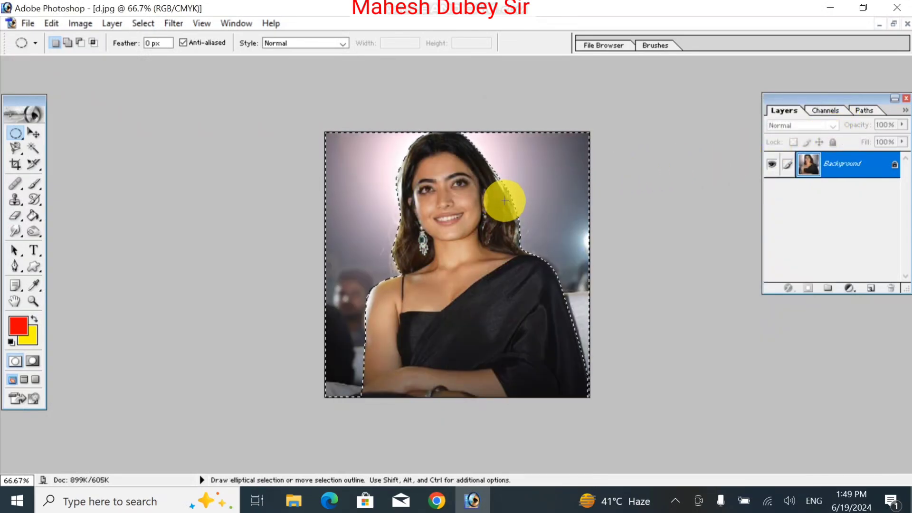
click(174, 24)
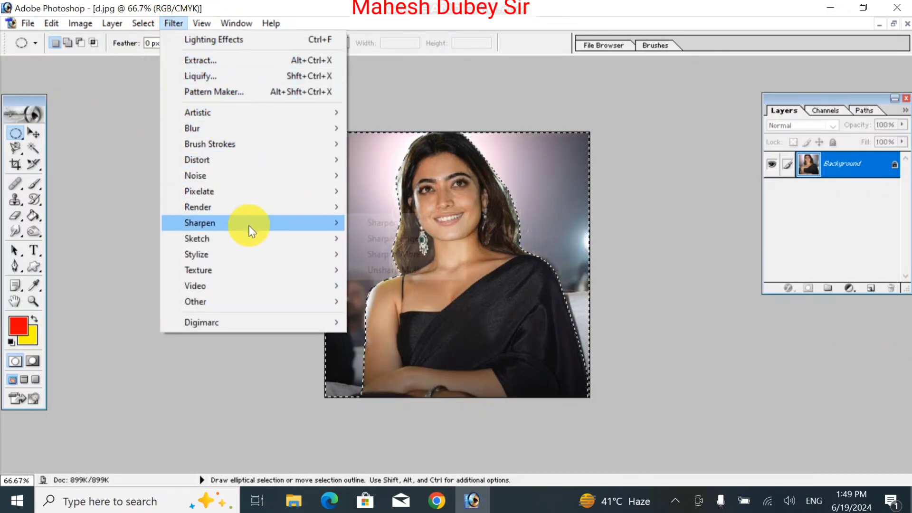
mouse_move(255, 207)
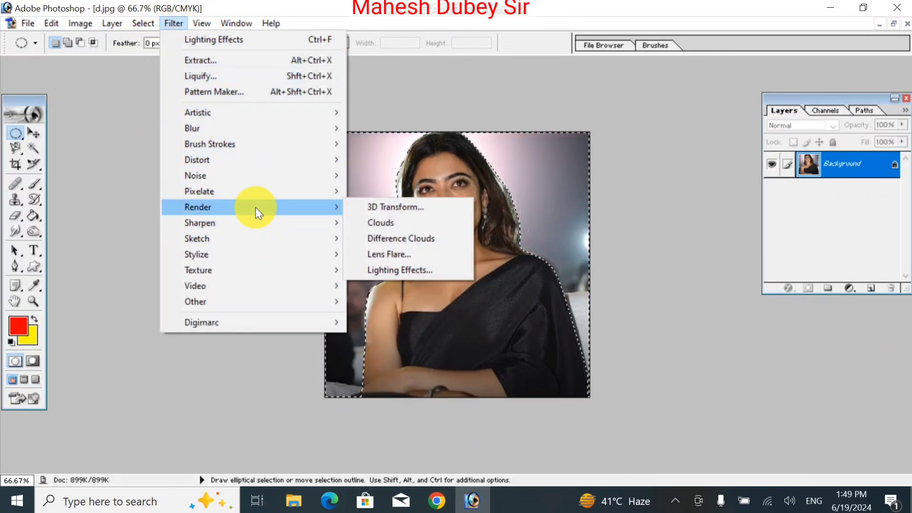
click(429, 276)
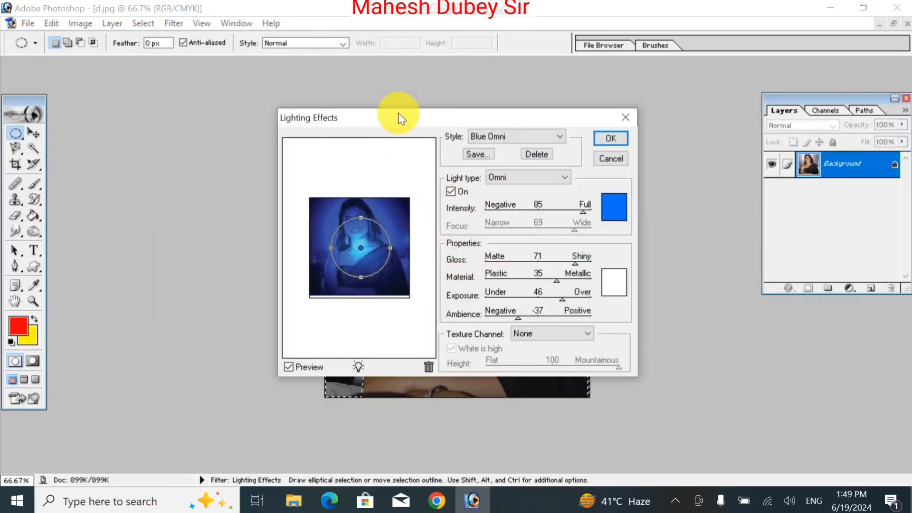
drag(398, 114, 597, 94)
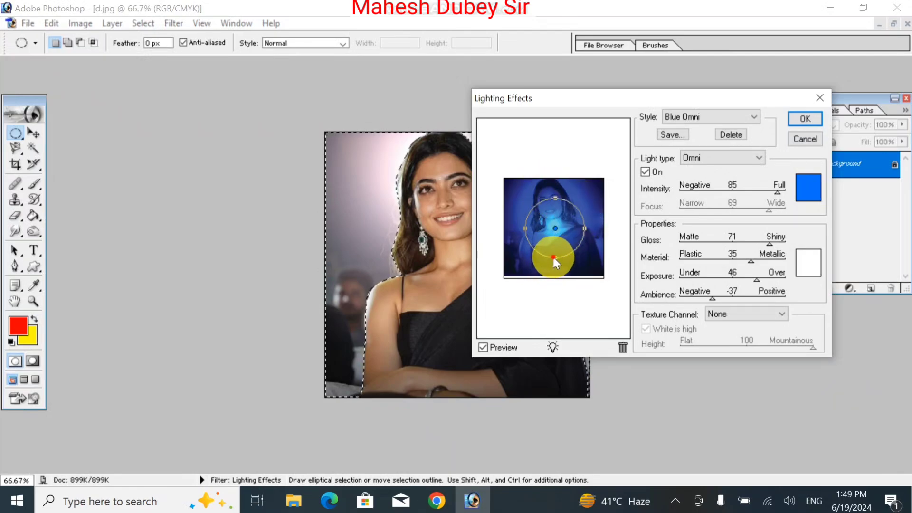
drag(554, 257, 553, 221)
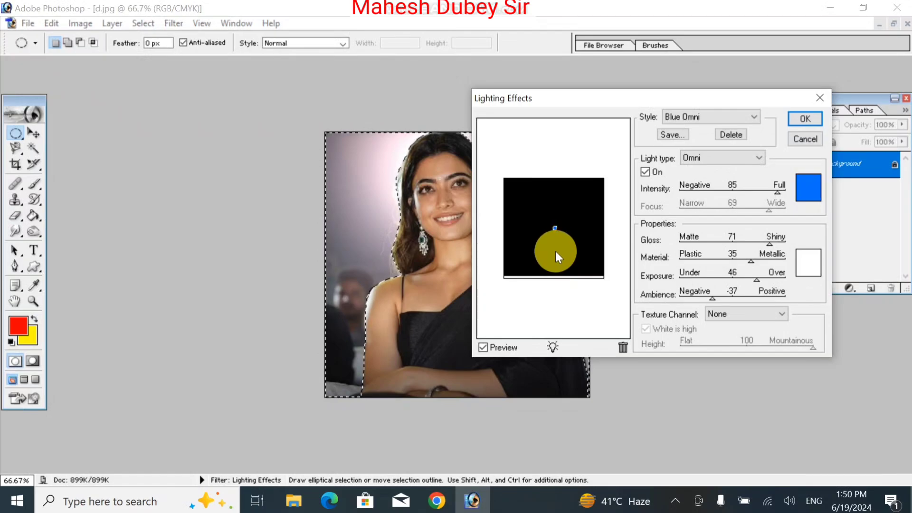
key(Escape)
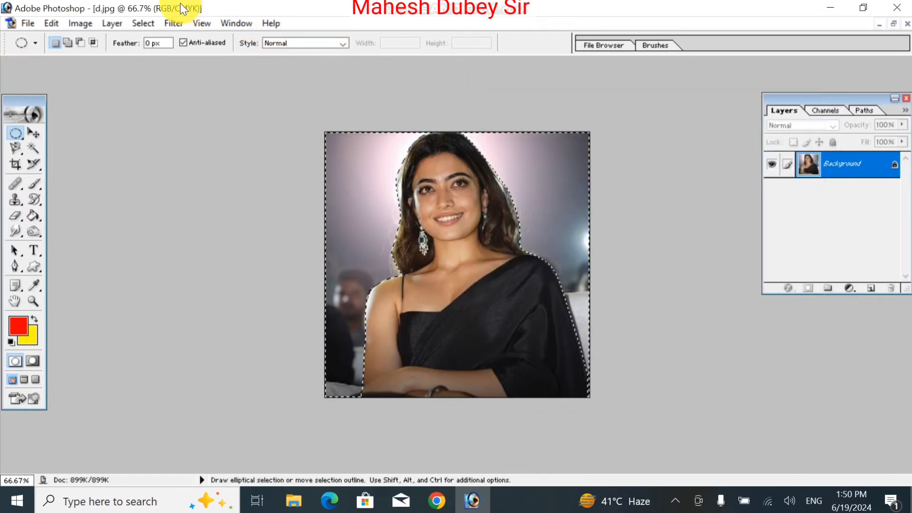
- Apply Lighting Effects to the selected background with the Blue Omni style, enlarging the light's circle to cover most of the image
click(174, 22)
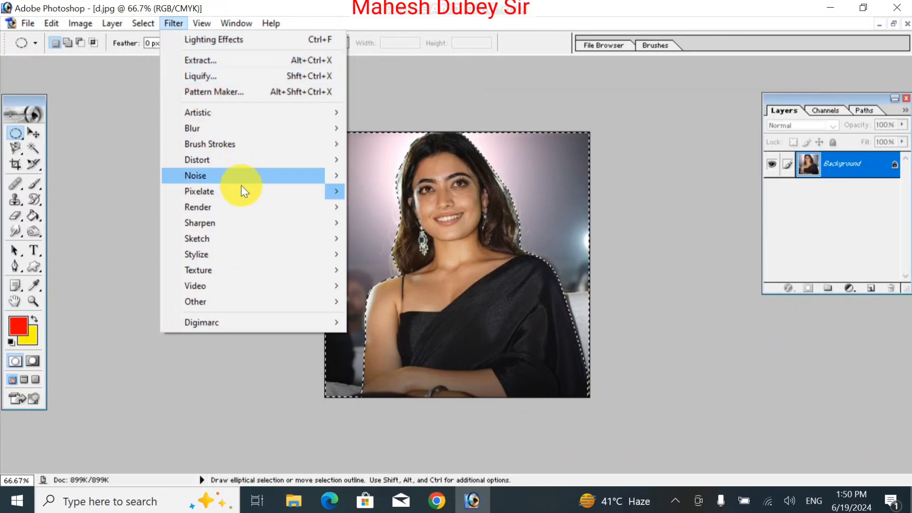
mouse_move(245, 207)
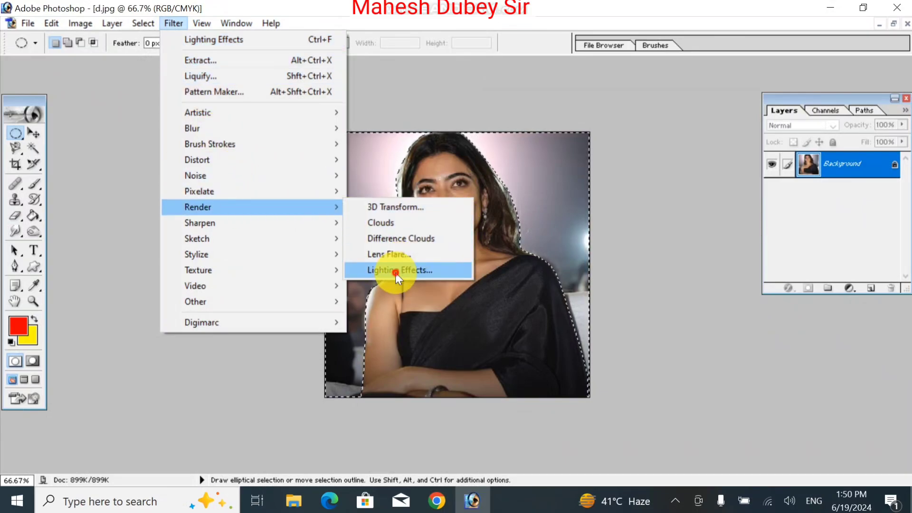
click(395, 273)
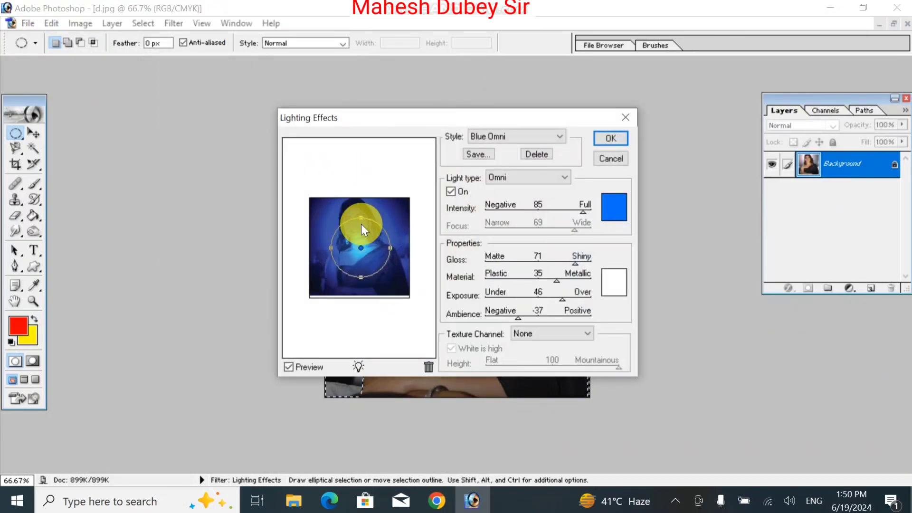
drag(361, 215, 357, 203)
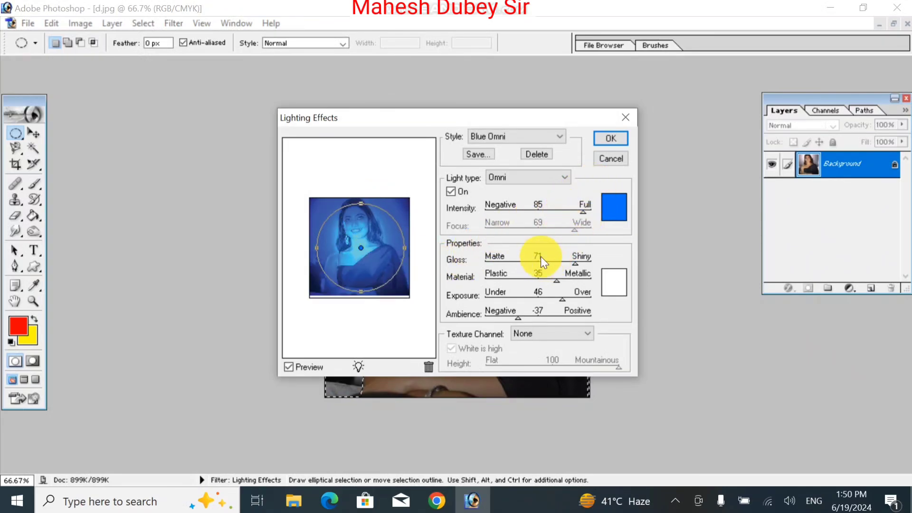
click(548, 140)
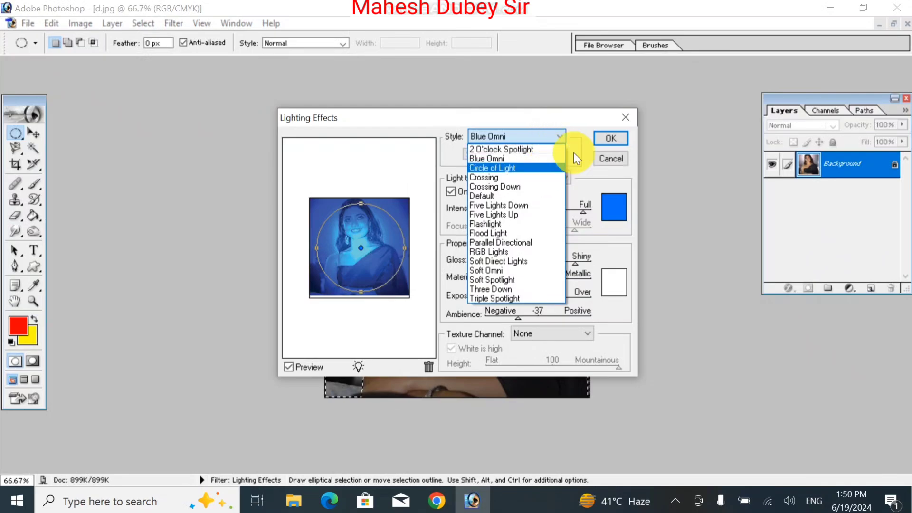
click(596, 133)
click(616, 141)
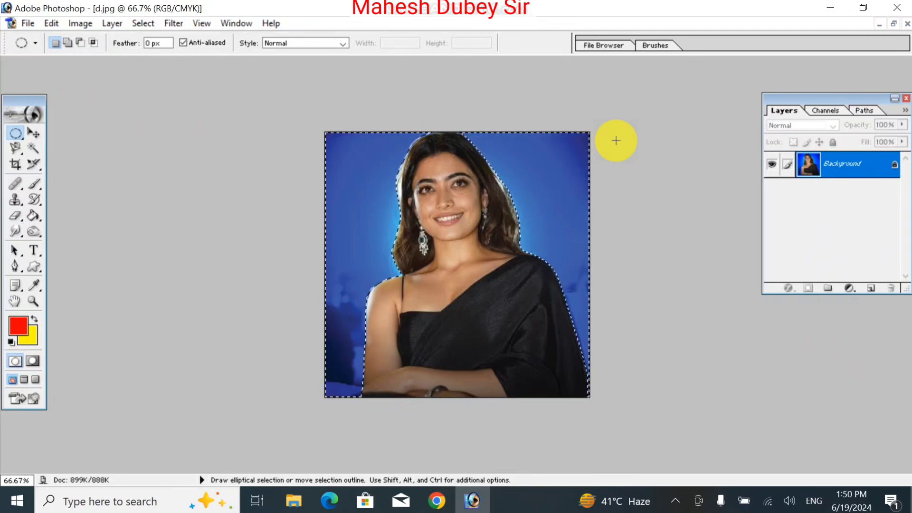
click(179, 24)
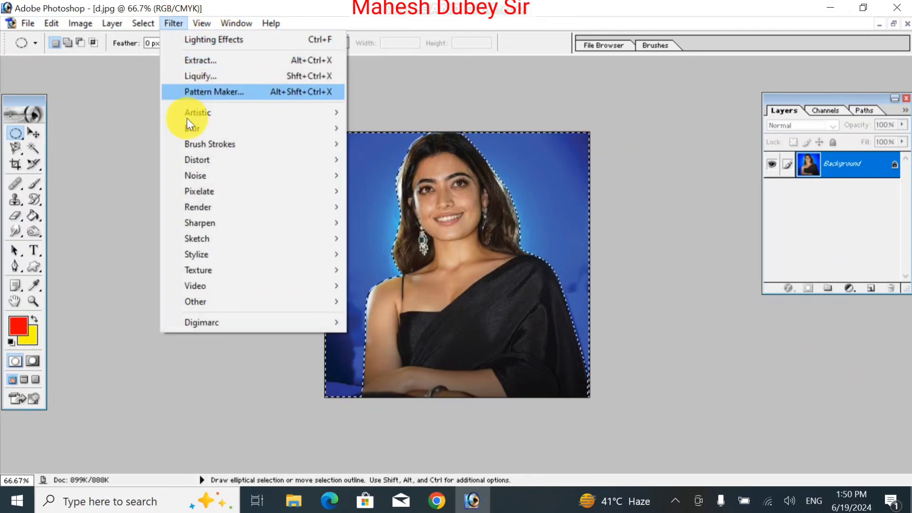
mouse_move(251, 214)
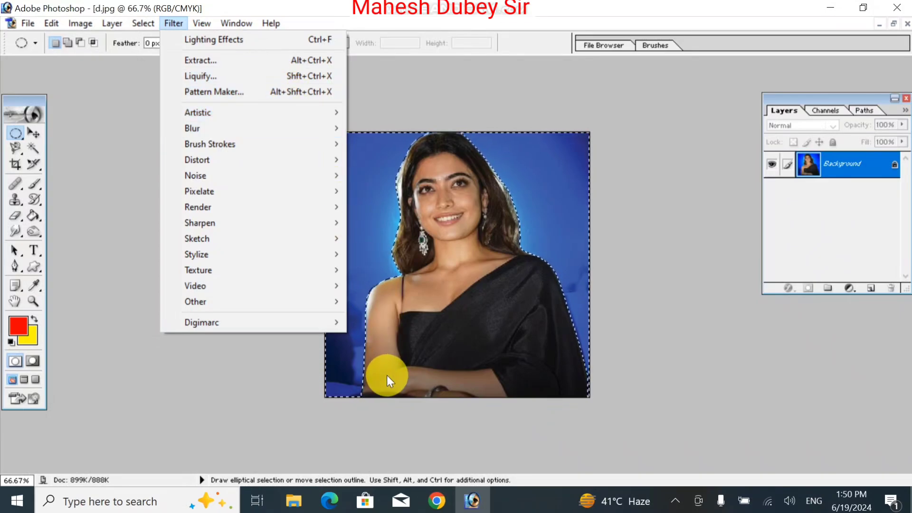
click(296, 342)
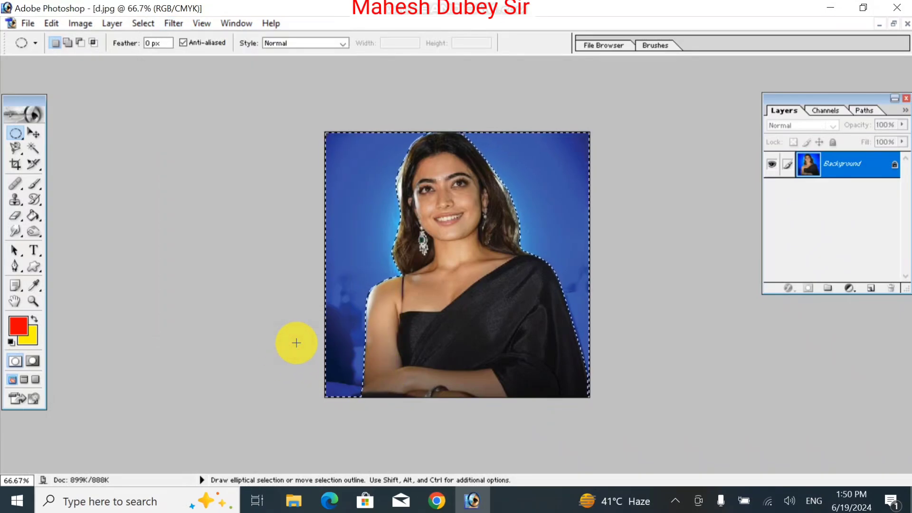